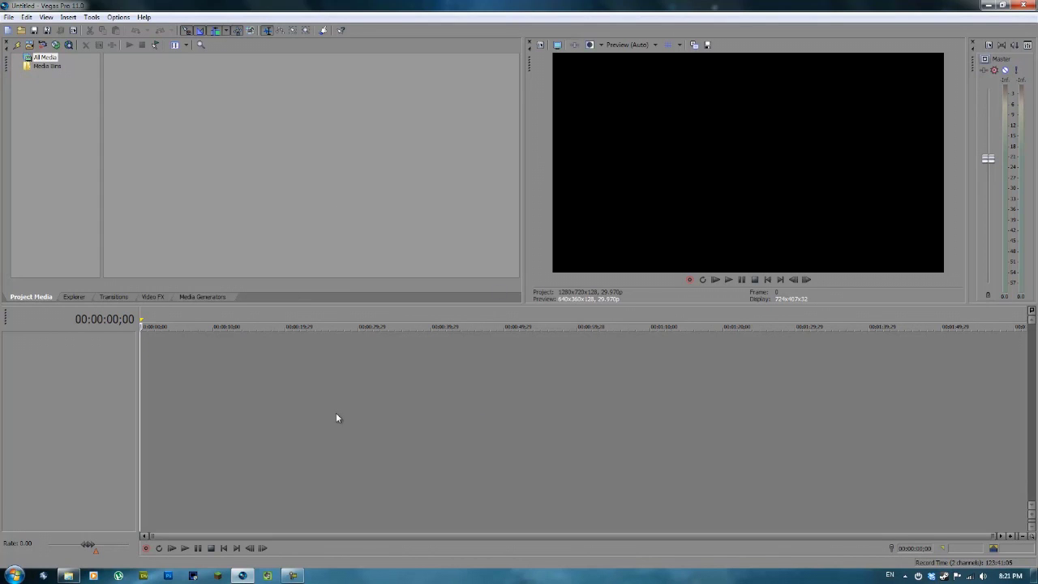
Import the BLR 2012-07-09 gameplay recording from the captures folder into Vegas Project Media
left_click(68, 575)
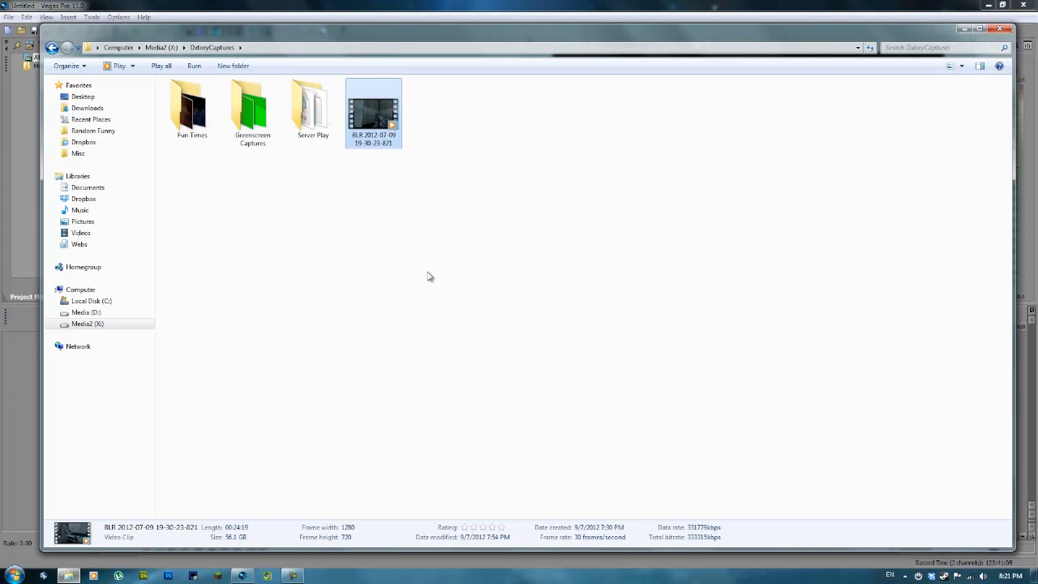
left_click_drag(369, 120, 213, 180)
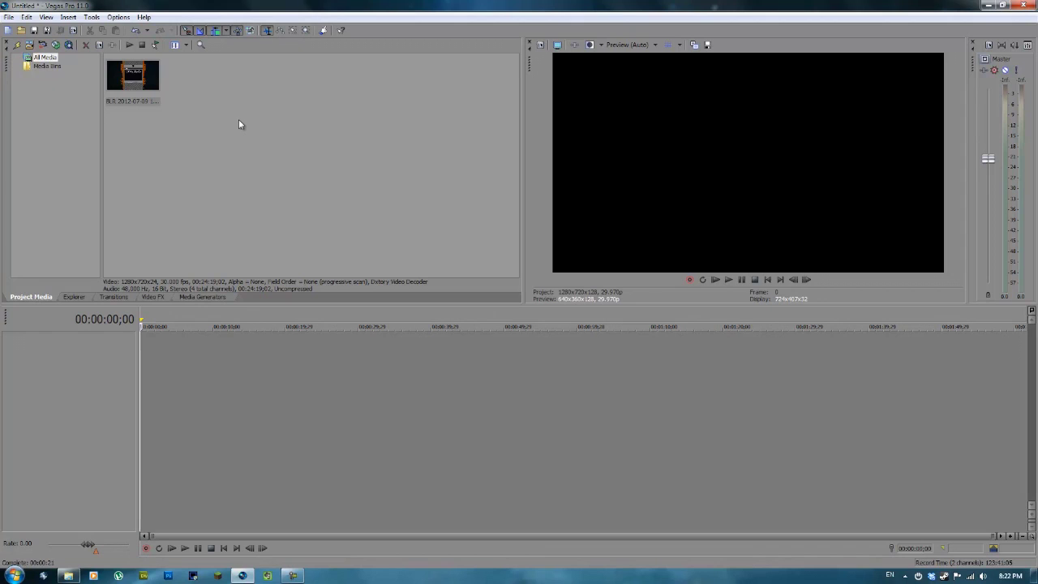
left_click(155, 95)
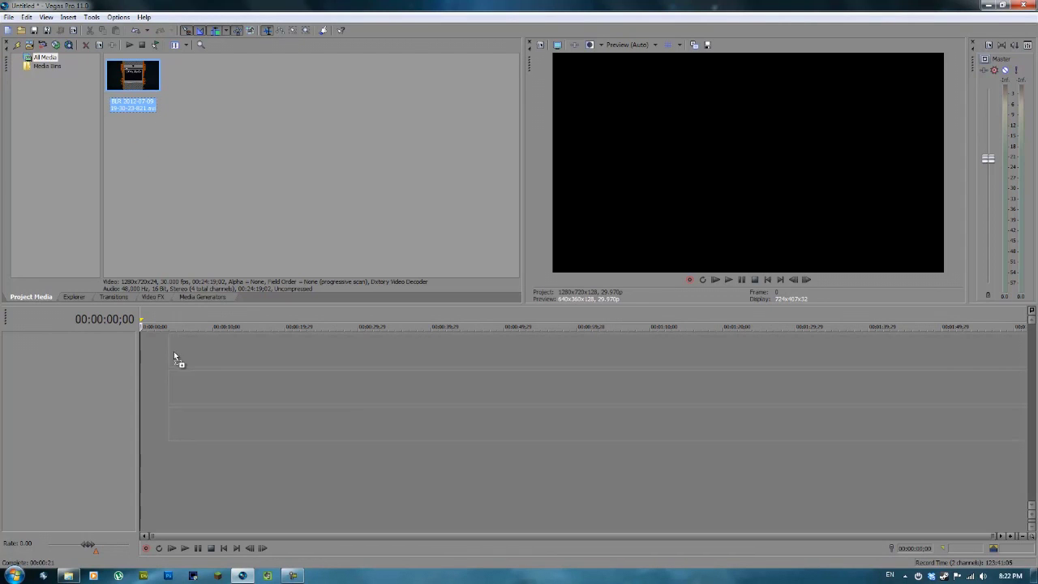
Place the gameplay clip at the start of the timeline and play it briefly
left_click_drag(174, 351, 148, 351)
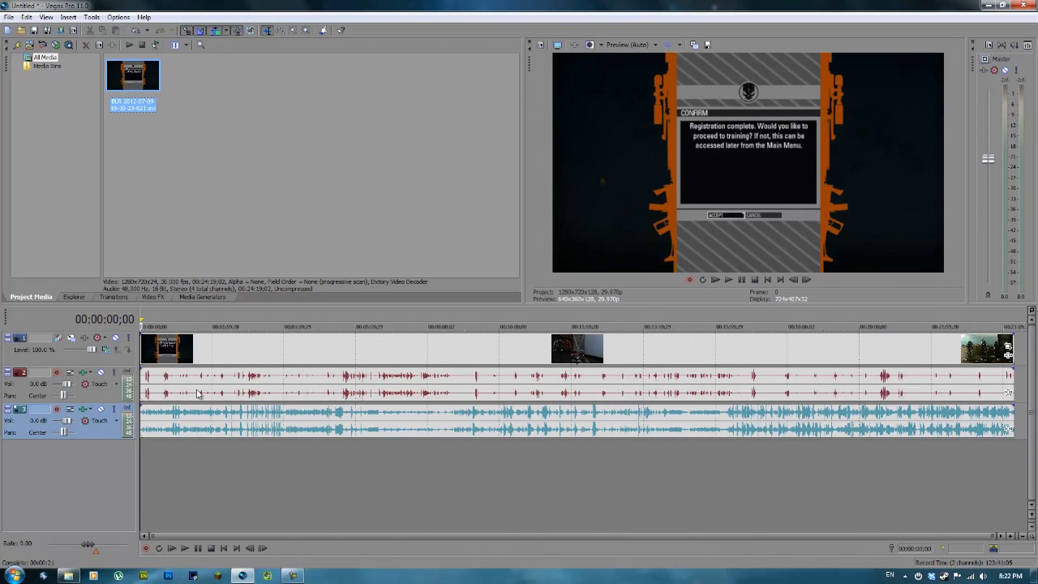
key("space")
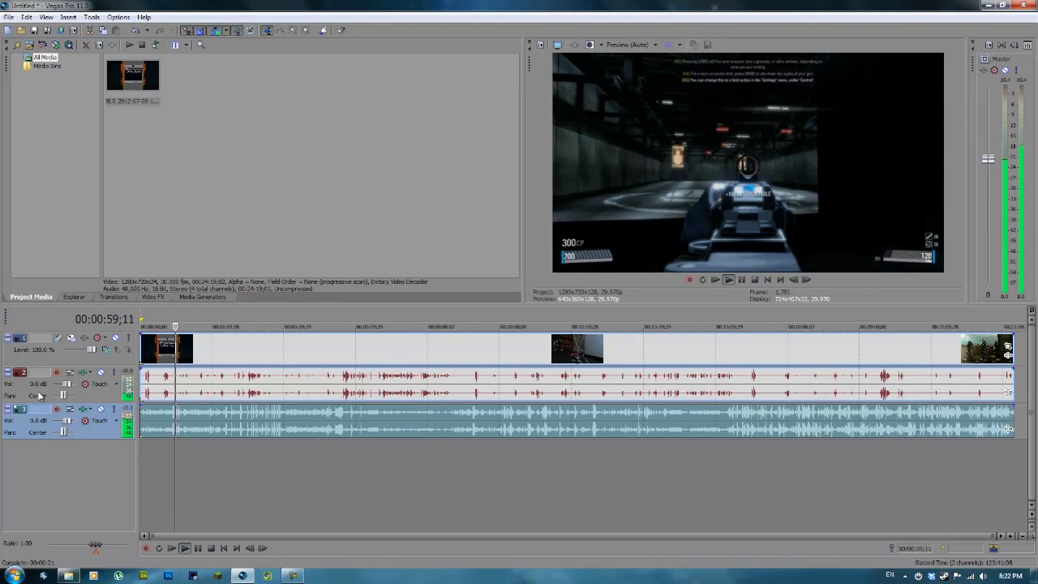
key("Return")
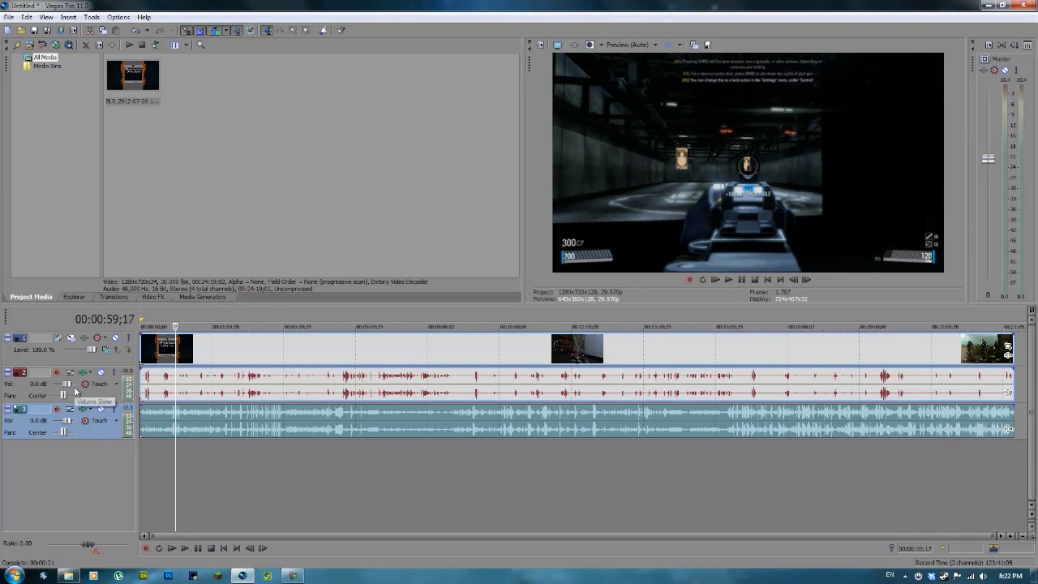
Mute the red audio track and listen to the remaining audio, including around 00:02:44 on the voice track
left_click(100, 373)
key("space")
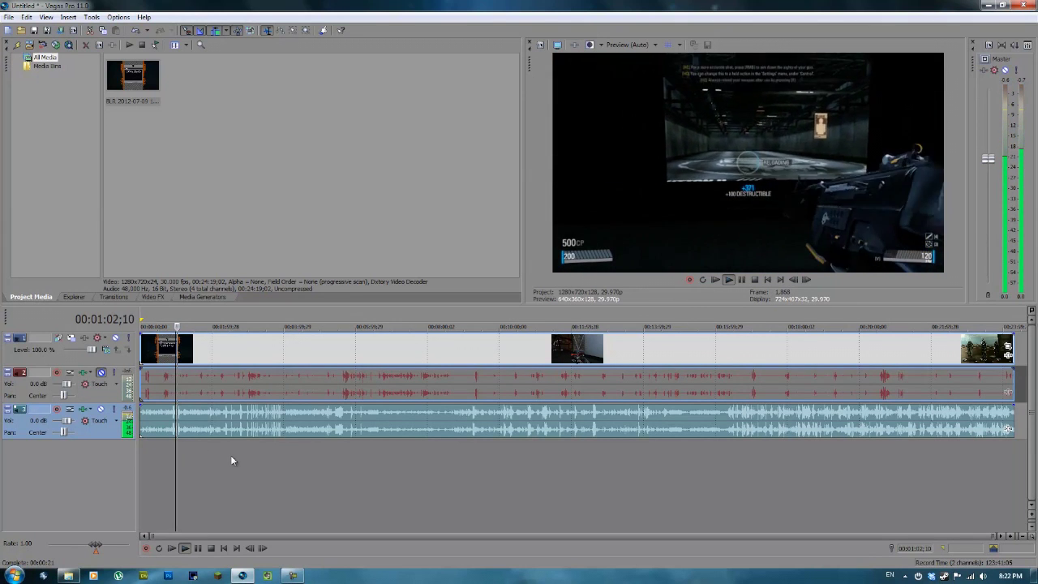
key("Return")
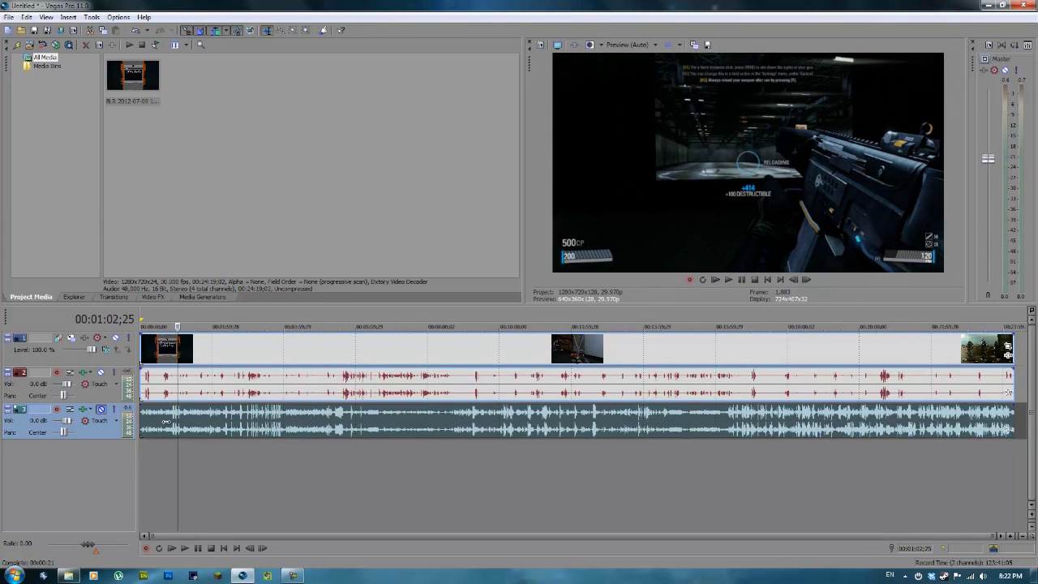
key("space")
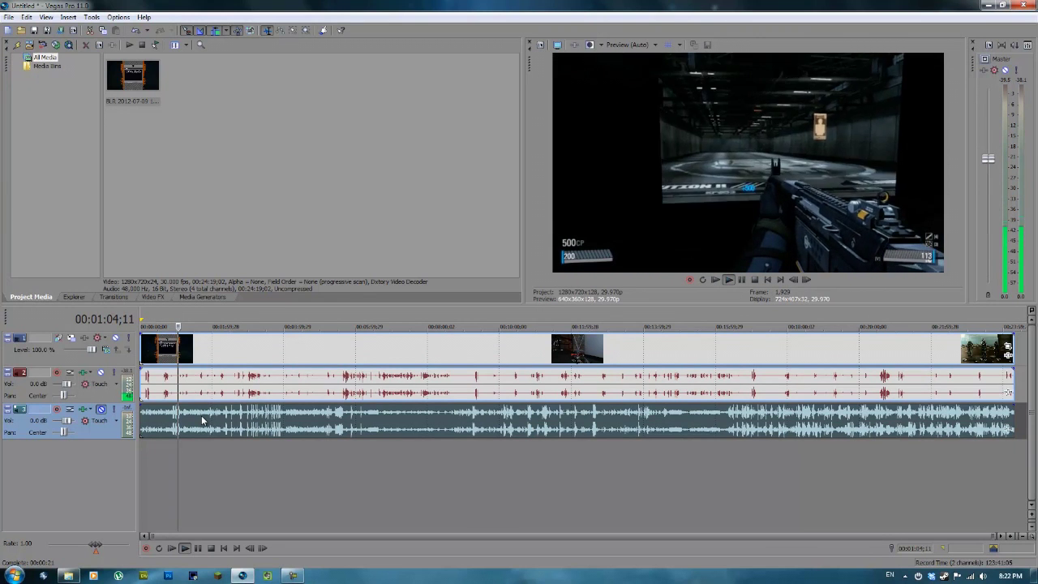
key("Return")
left_click(238, 391)
key("space")
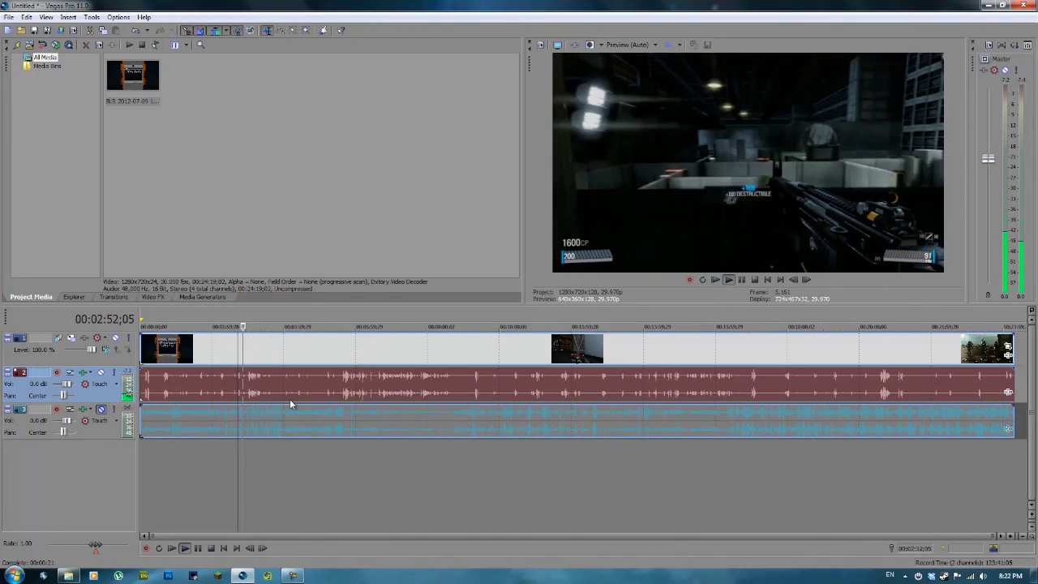
key("Return")
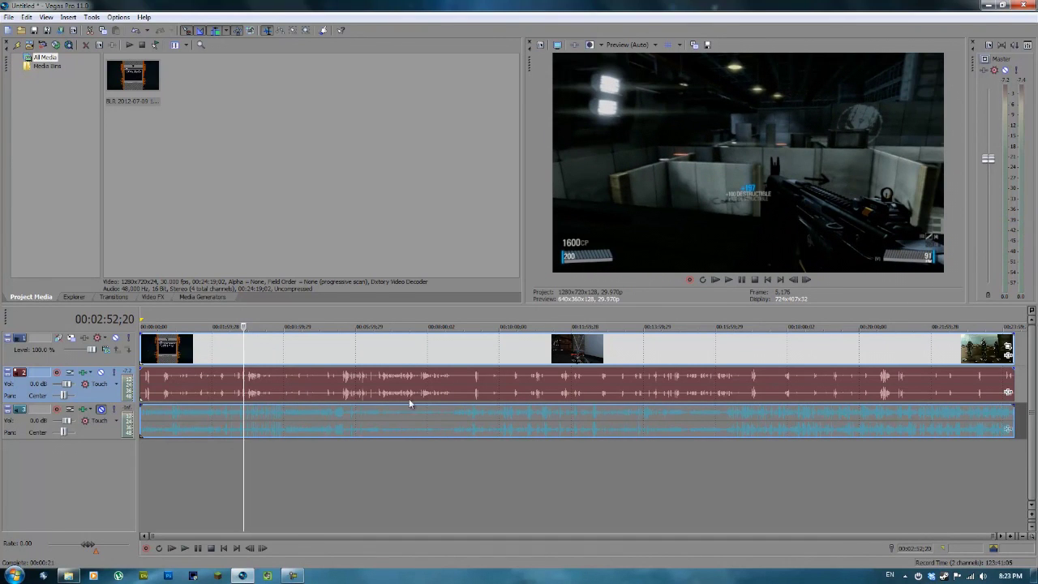
right_click(270, 385)
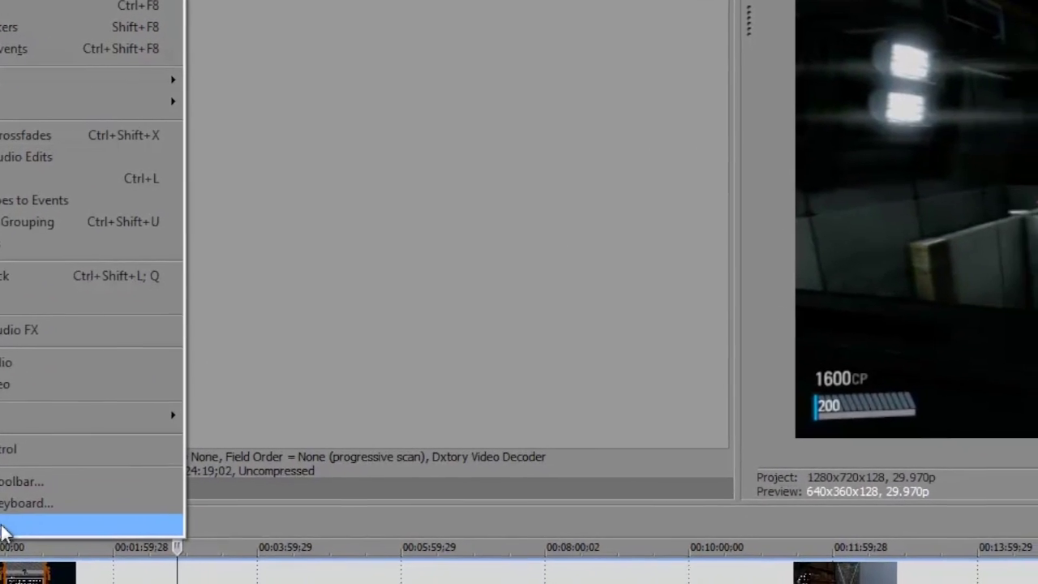
Check the audio editor path in Preferences, then open a copy of the voice event (Take 2.wav) in Audacity
left_click(7, 526)
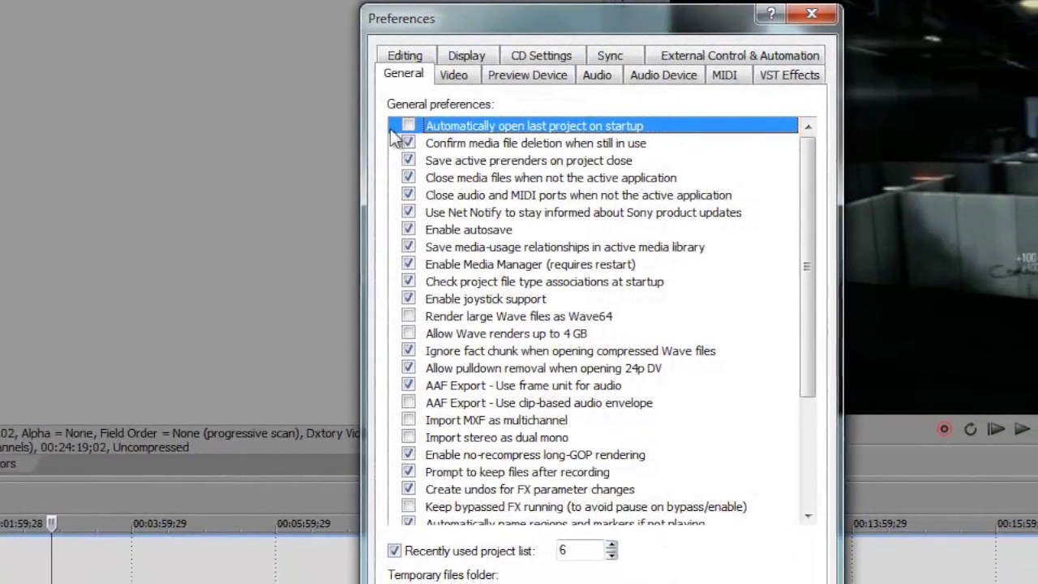
left_click(659, 89)
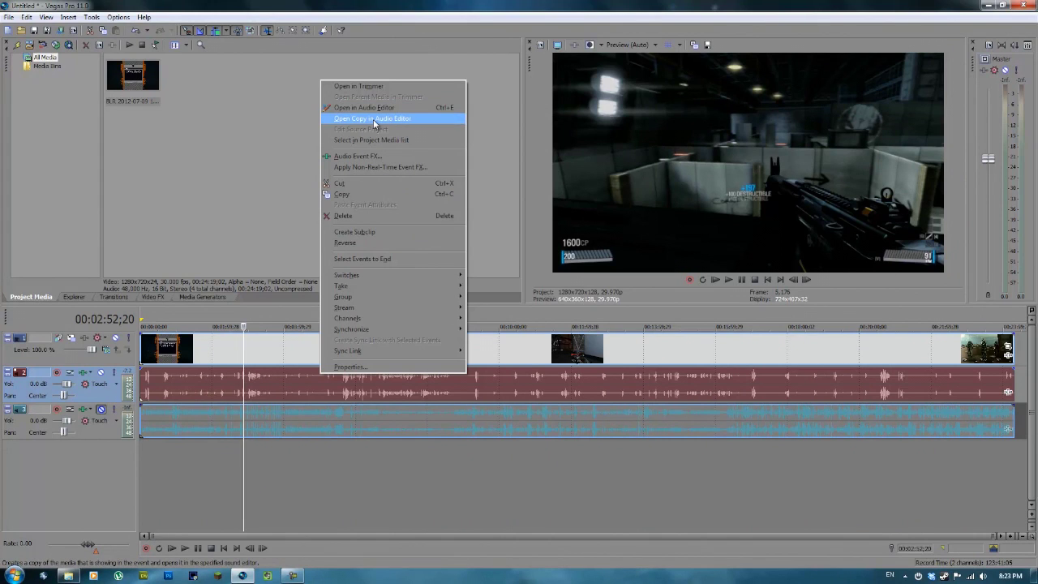
left_click(375, 119)
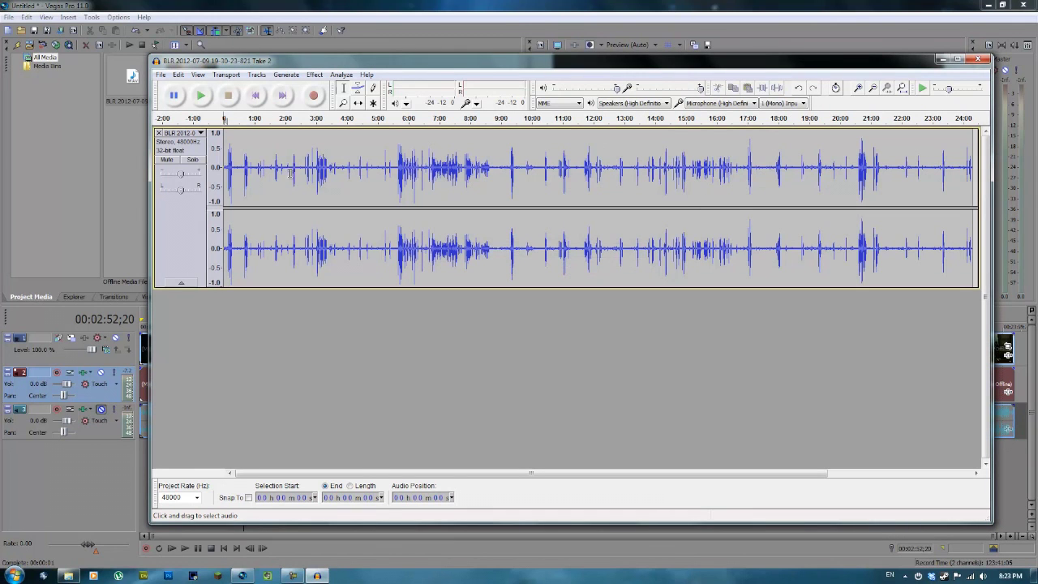
Zoom to the first 45 seconds of the waveform and listen to the opening seconds
key("ctrl+1")
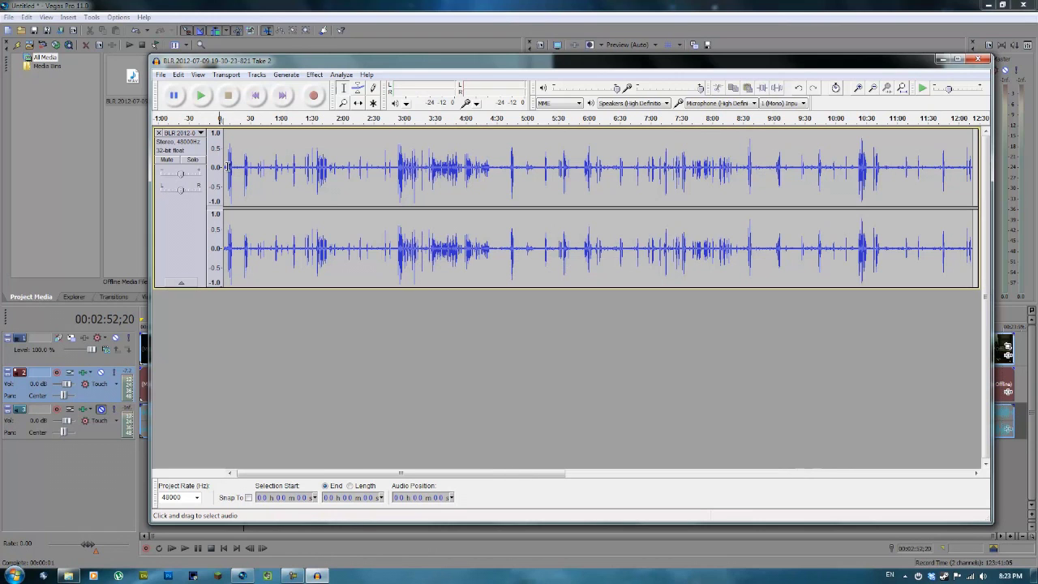
key("ctrl+1")
key("ctrl+1")
key("ctrl+1")
key("ctrl+1")
key("ctrl+1")
key("ctrl+1")
key("ctrl+1")
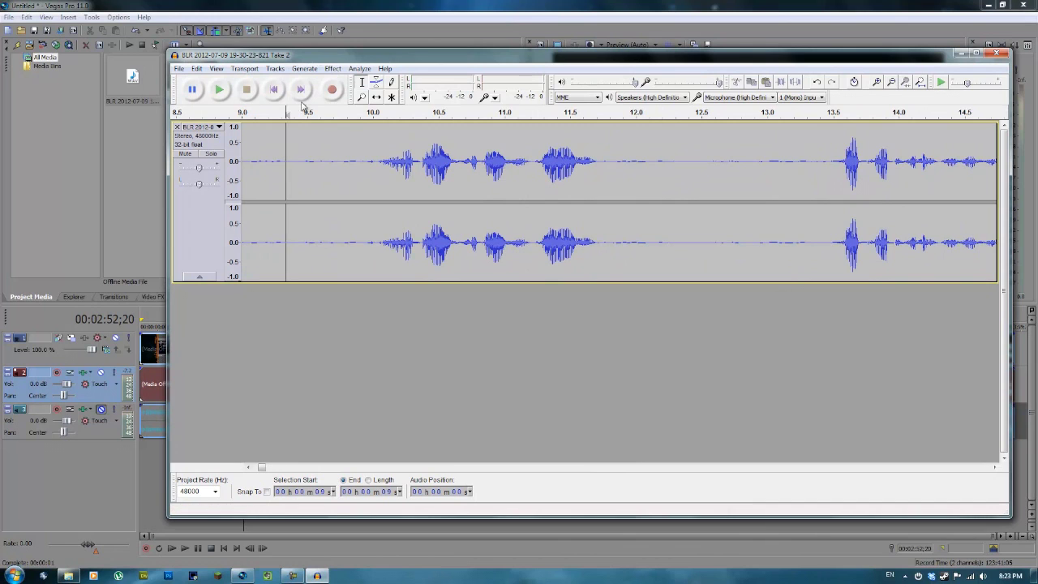
left_click(274, 89)
key("ctrl+3")
key("ctrl+3")
key("ctrl+3")
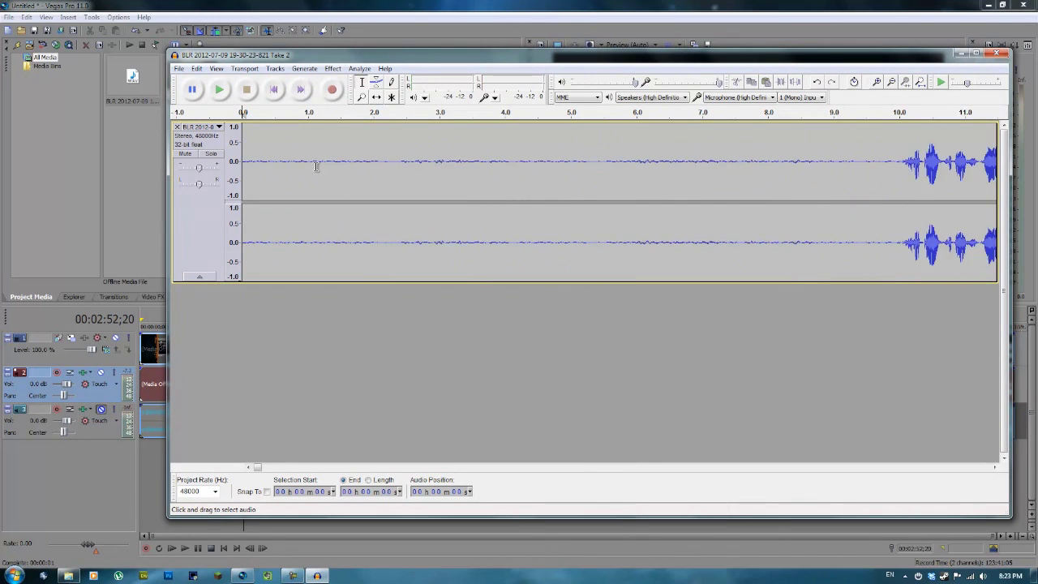
left_click_drag(353, 160, 242, 186)
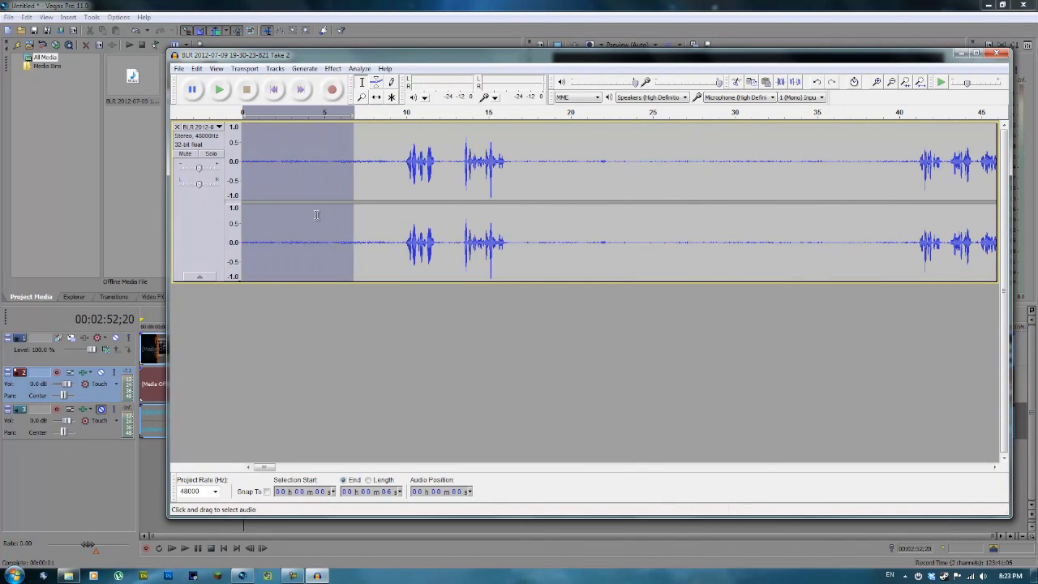
key("space")
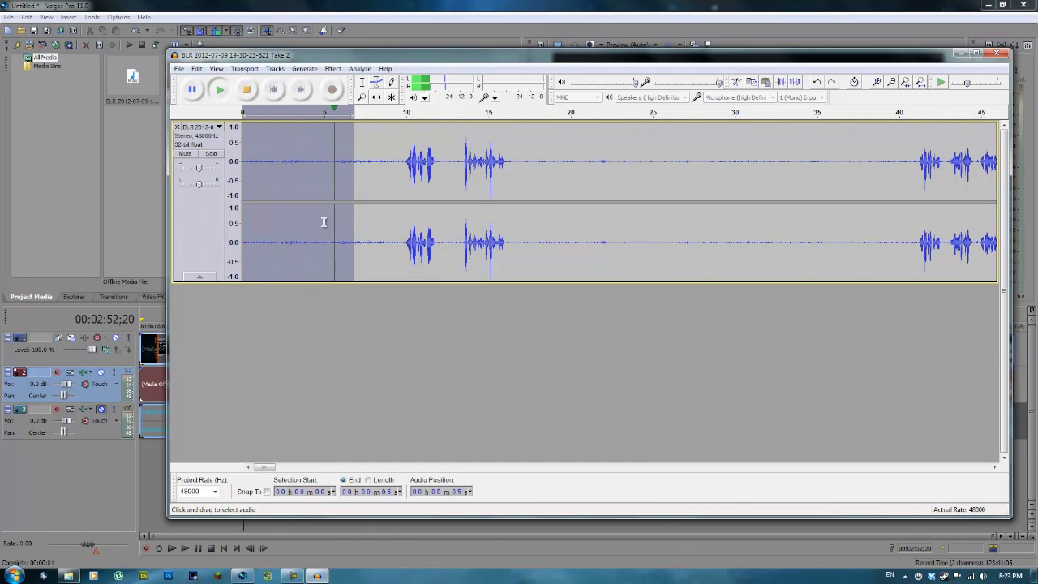
key("space")
left_click(325, 174)
Select the noise-only stretch from about 1.5 to 4.7 s and capture it as the Noise Removal profile
left_click_drag(320, 164, 269, 160)
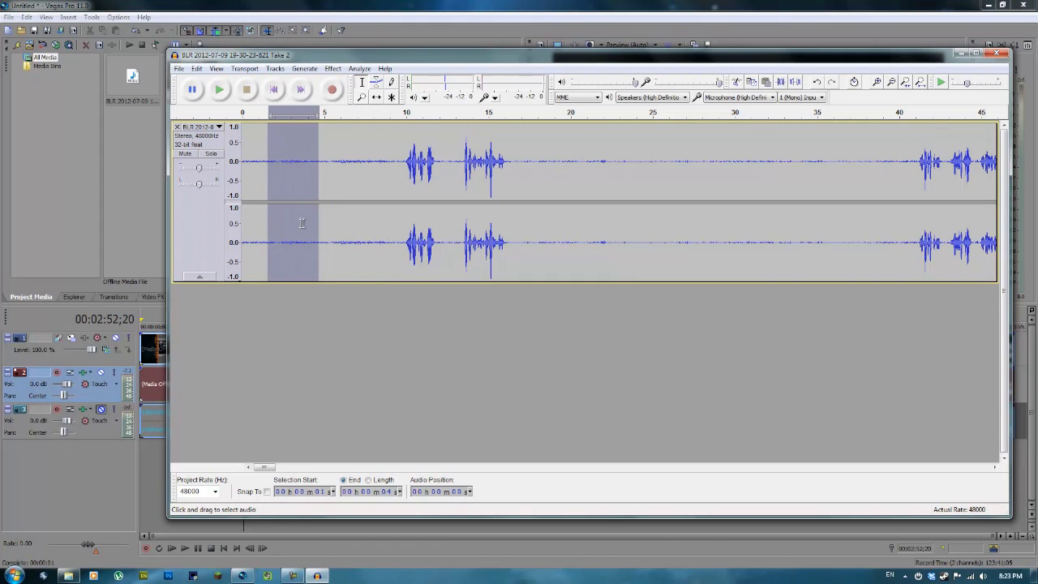
left_click(333, 68)
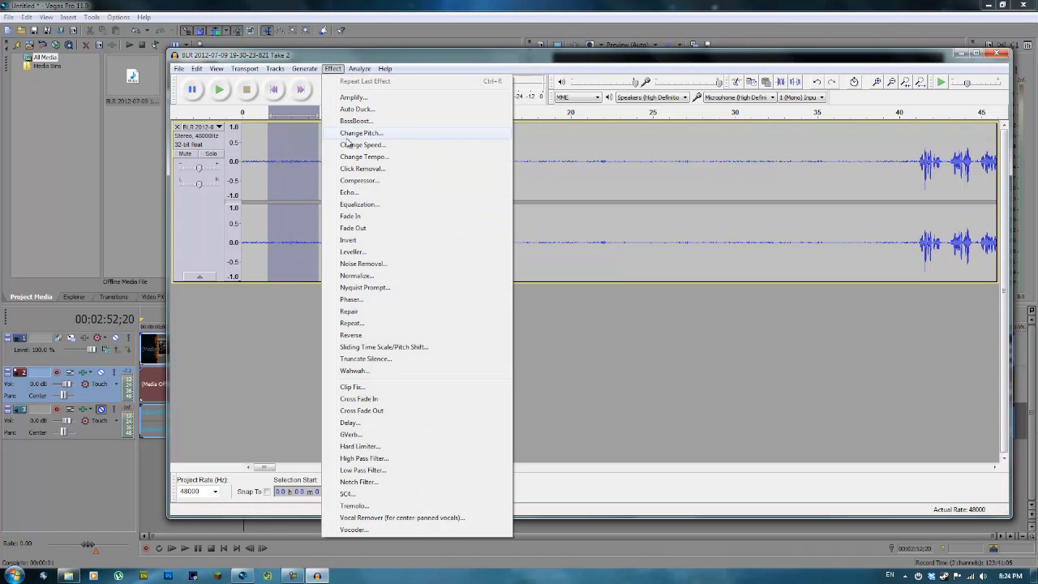
left_click(370, 264)
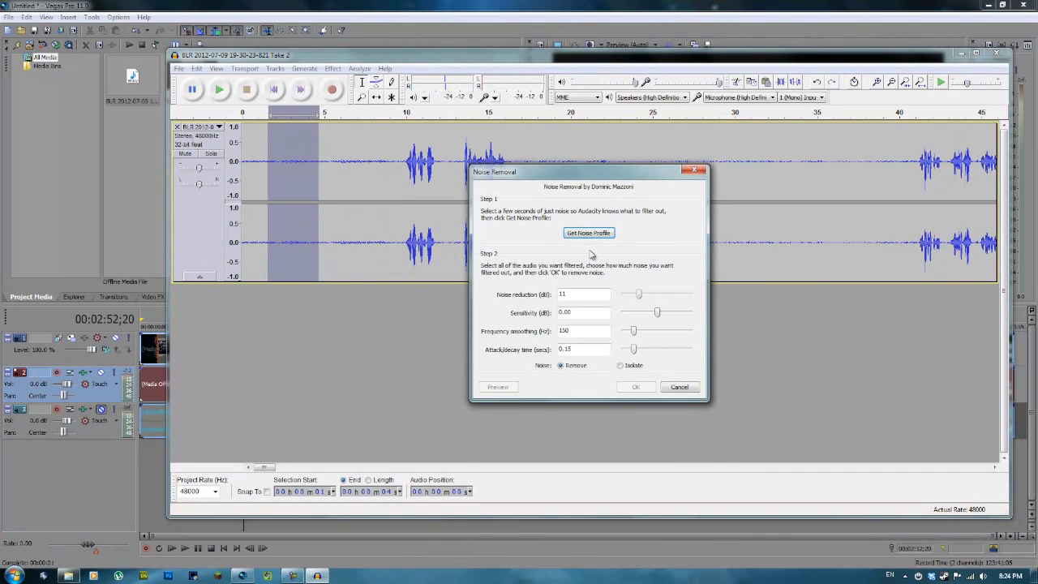
left_click(592, 236)
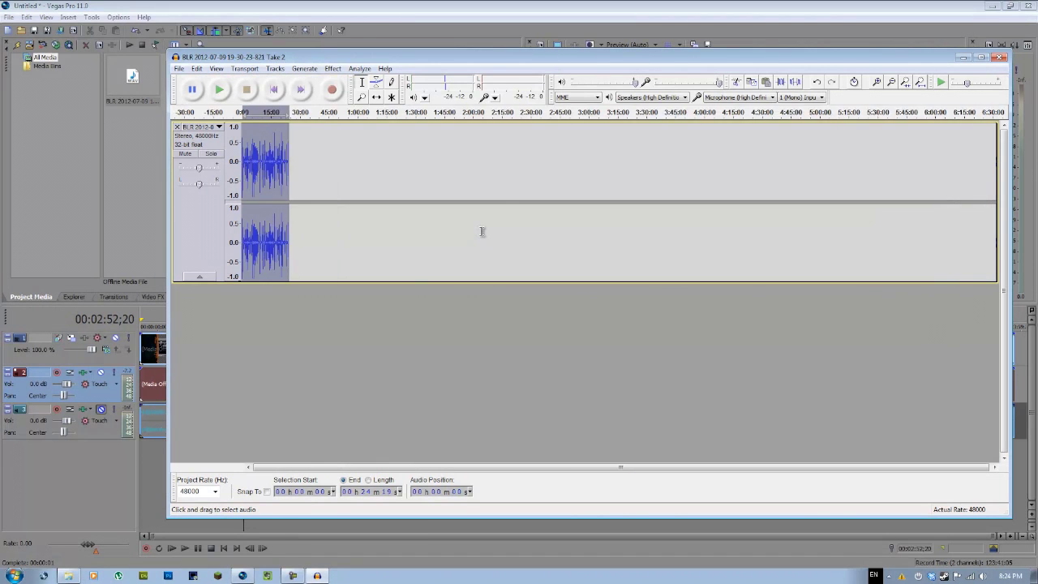
key("ctrl+3")
key("ctrl+3")
key("ctrl+3")
key("ctrl+3")
key("ctrl+3")
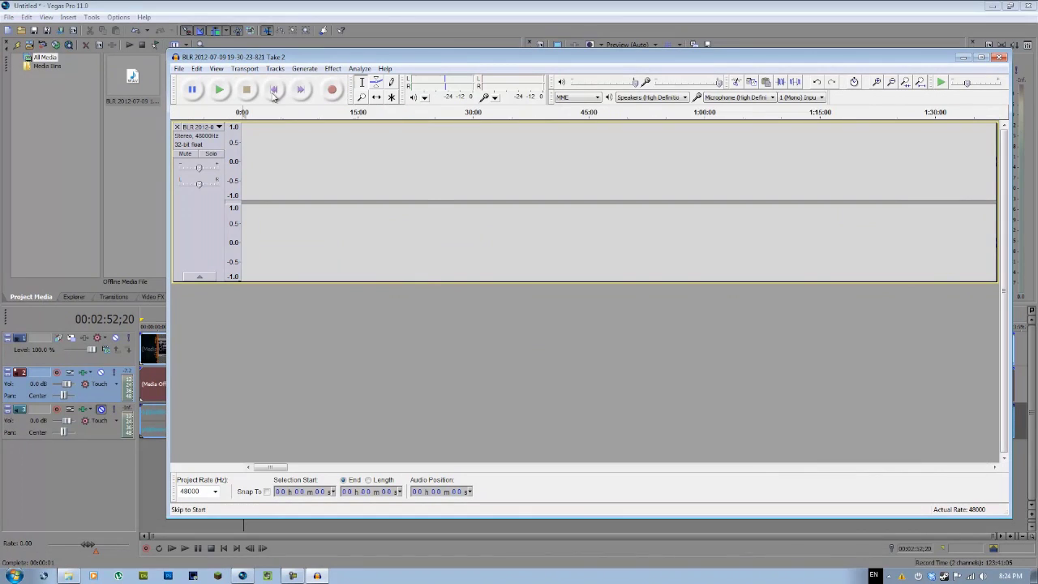
Select the whole voice recording and apply Noise Removal with 11 dB noise reduction
key("ctrl+1")
left_click(337, 234)
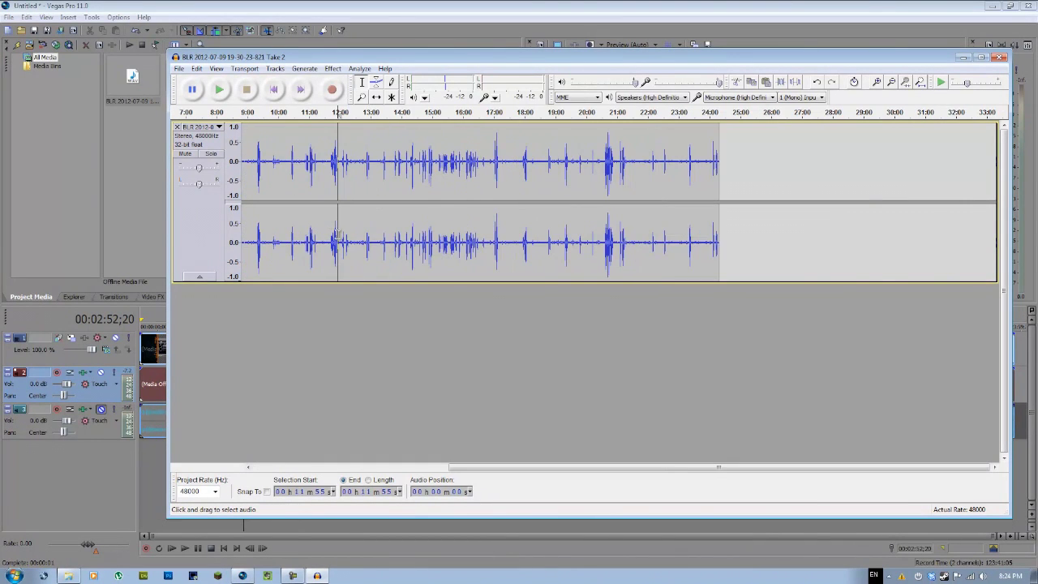
key("ctrl+a")
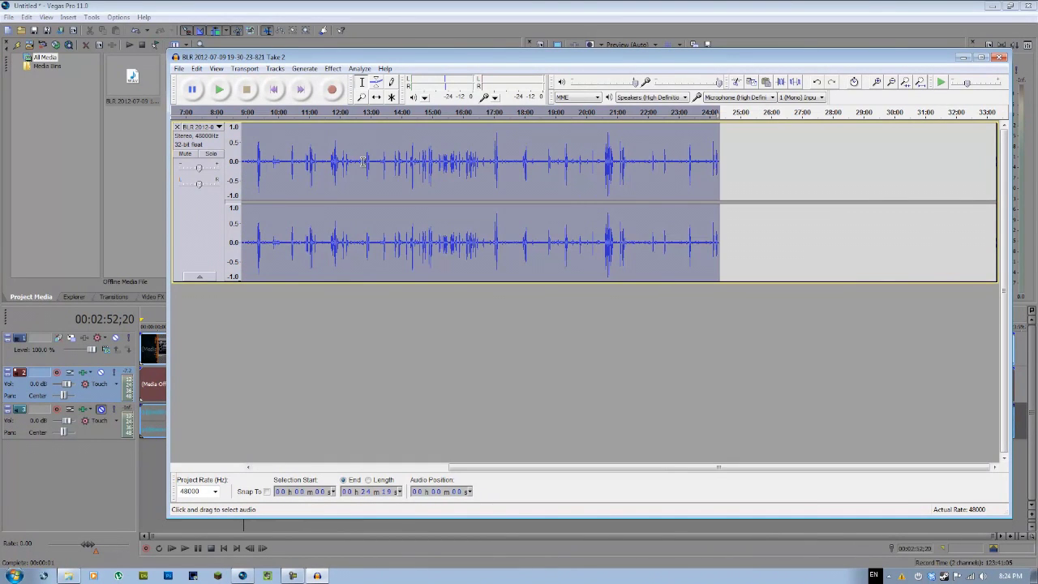
left_click(332, 68)
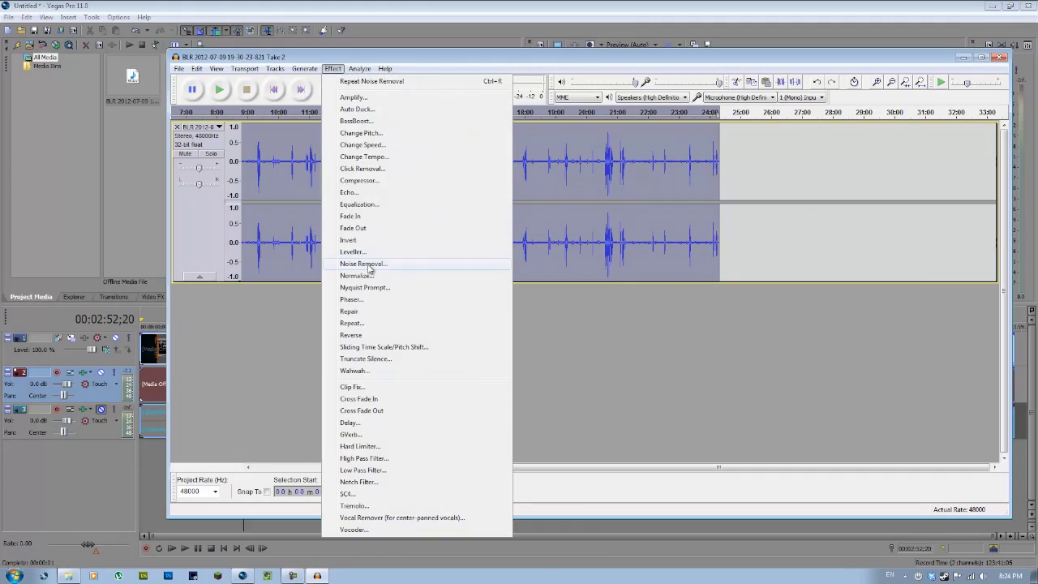
left_click(365, 265)
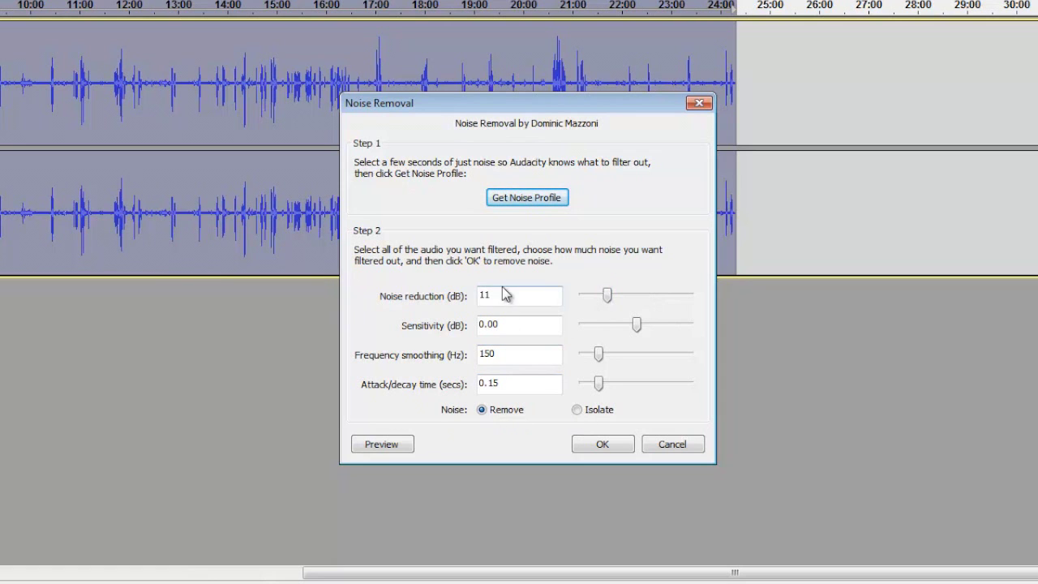
left_click(604, 446)
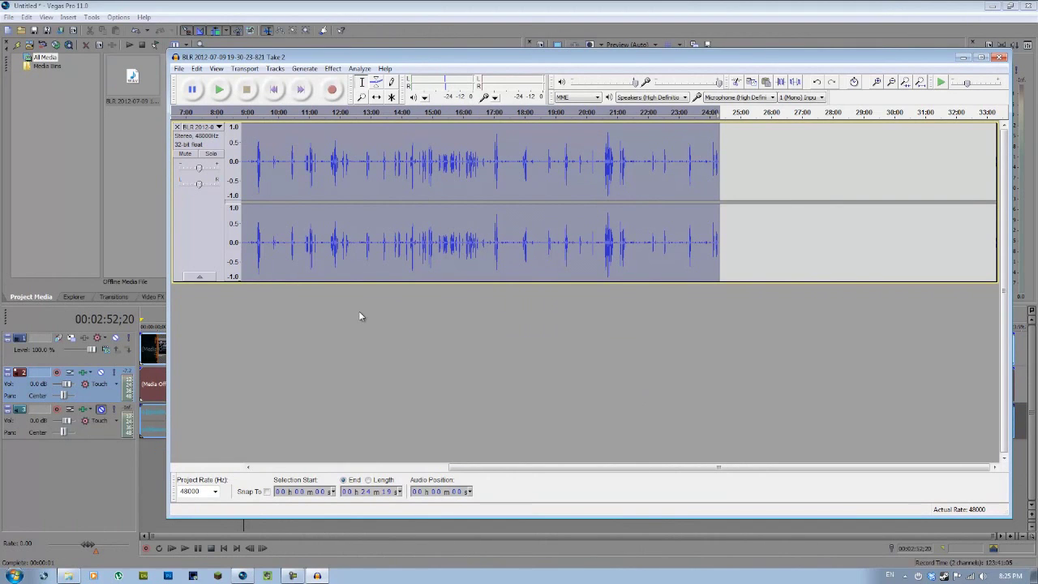
left_click(330, 236)
key("space")
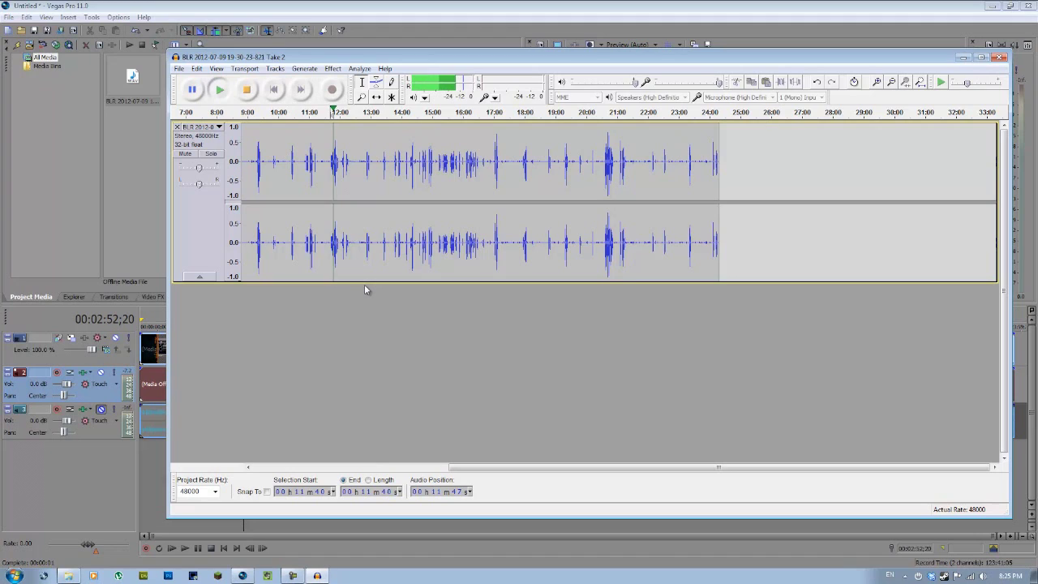
key("space")
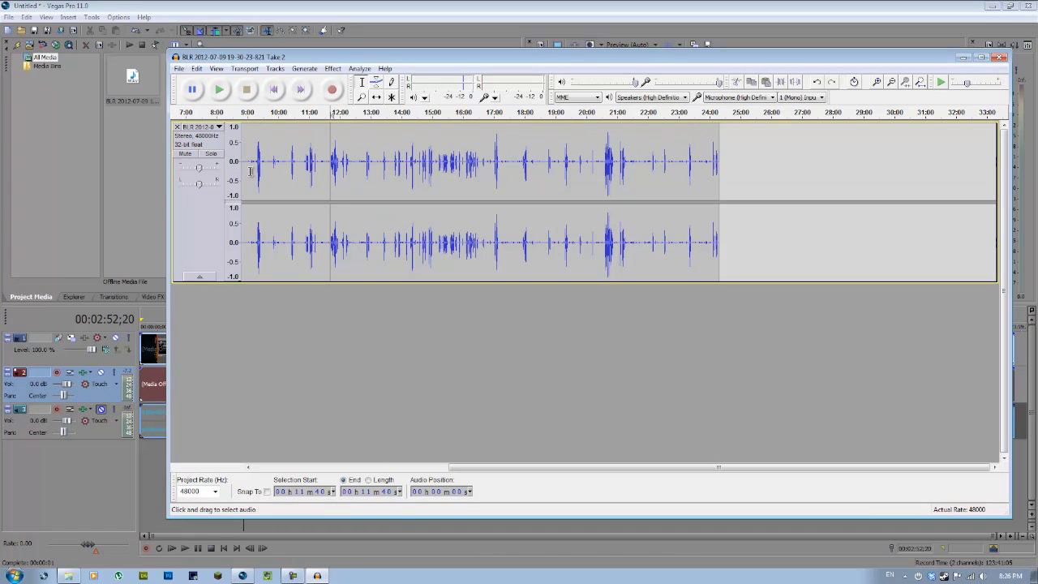
left_click(179, 68)
Export the cleaned voice as an MP3 under its existing name, leaving the metadata blank
left_click(200, 217)
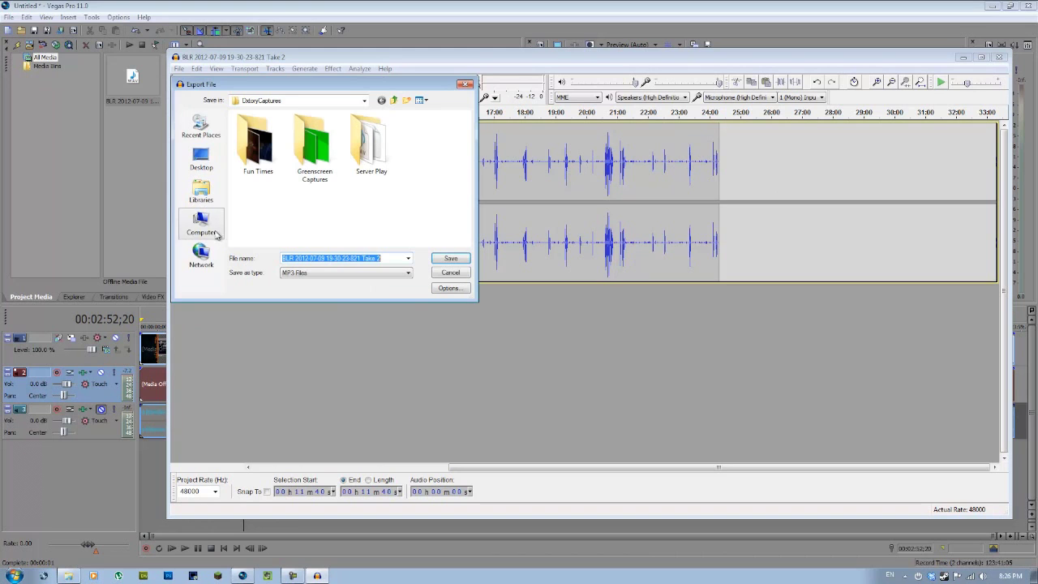
left_click(451, 260)
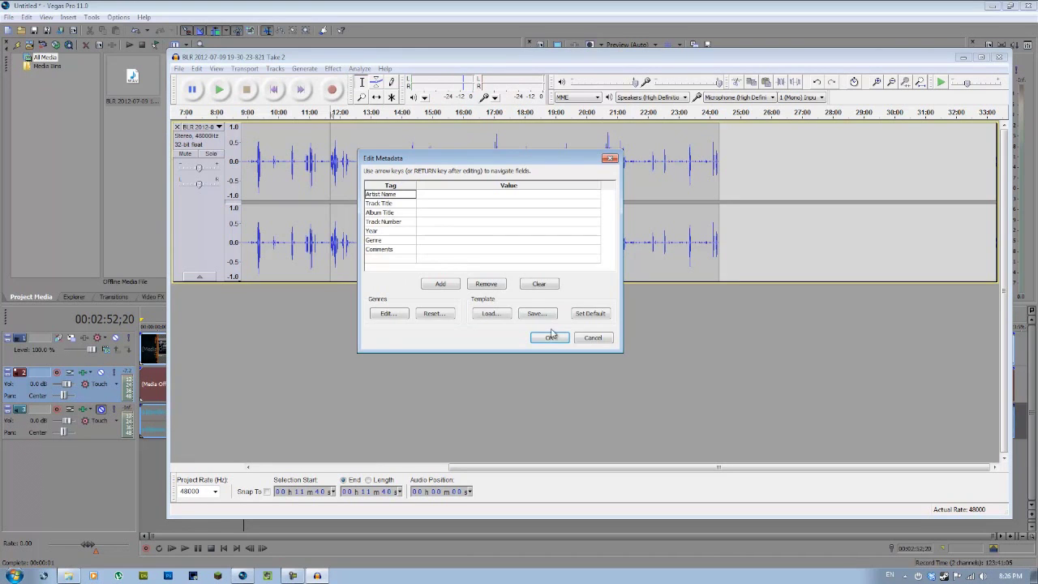
left_click(555, 339)
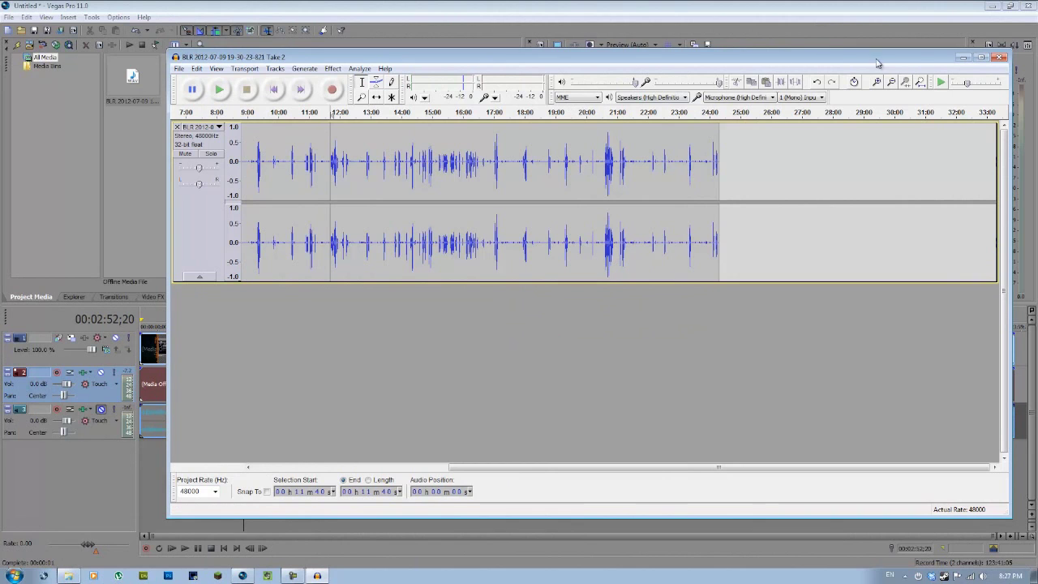
Close Audacity without saving and drag the exported MP3 onto a new fourth audio track in Vegas
left_click(1002, 57)
left_click(529, 325)
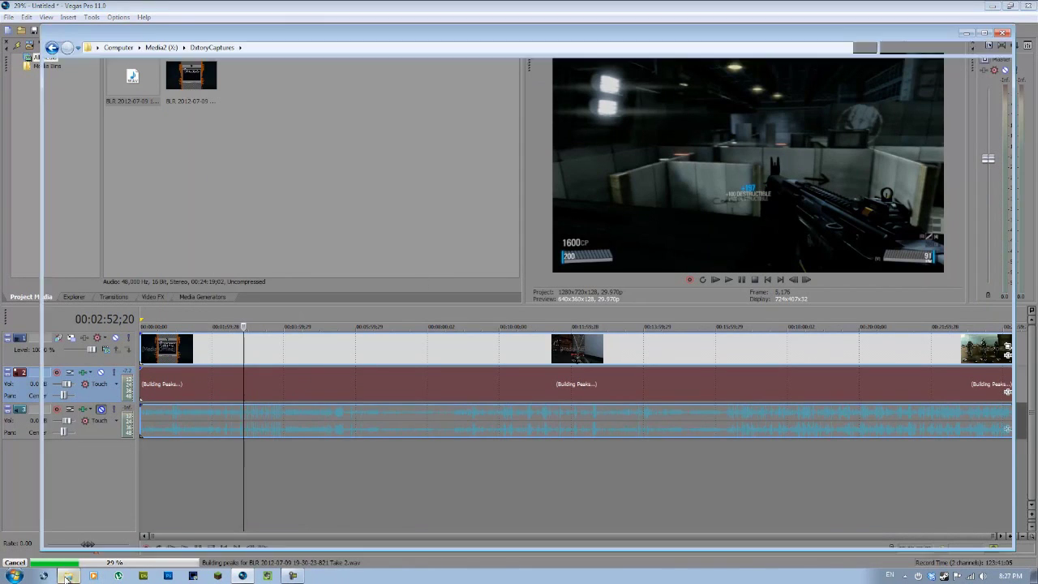
key("alt+Tab")
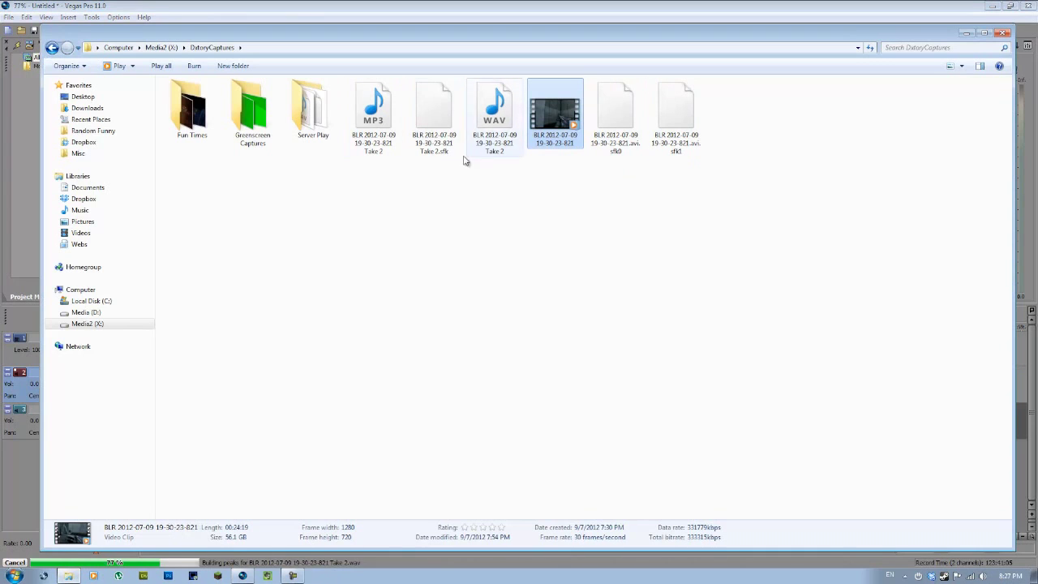
left_click(380, 140)
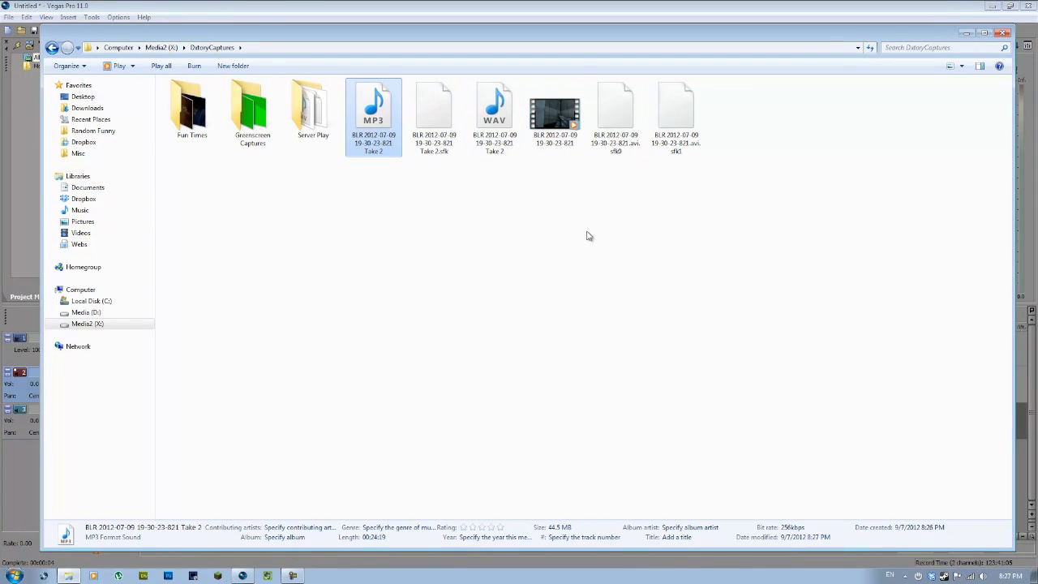
left_click(251, 577)
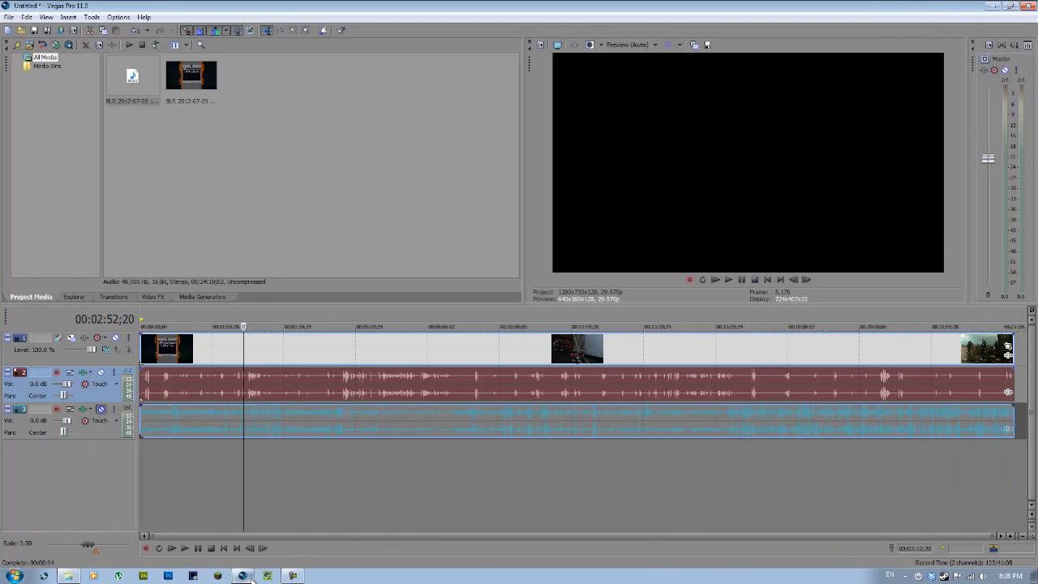
left_click_drag(146, 459, 149, 462)
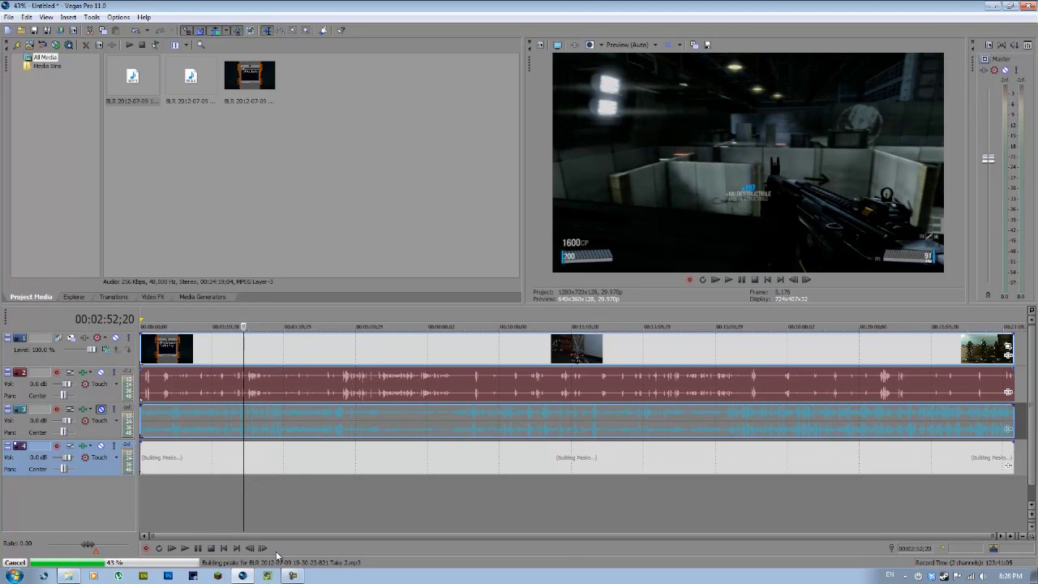
left_click(247, 480)
Near 3:00, unmute the denoised track, mute the game audio on track 2, and play to hear the cleaned voice
left_click(247, 480)
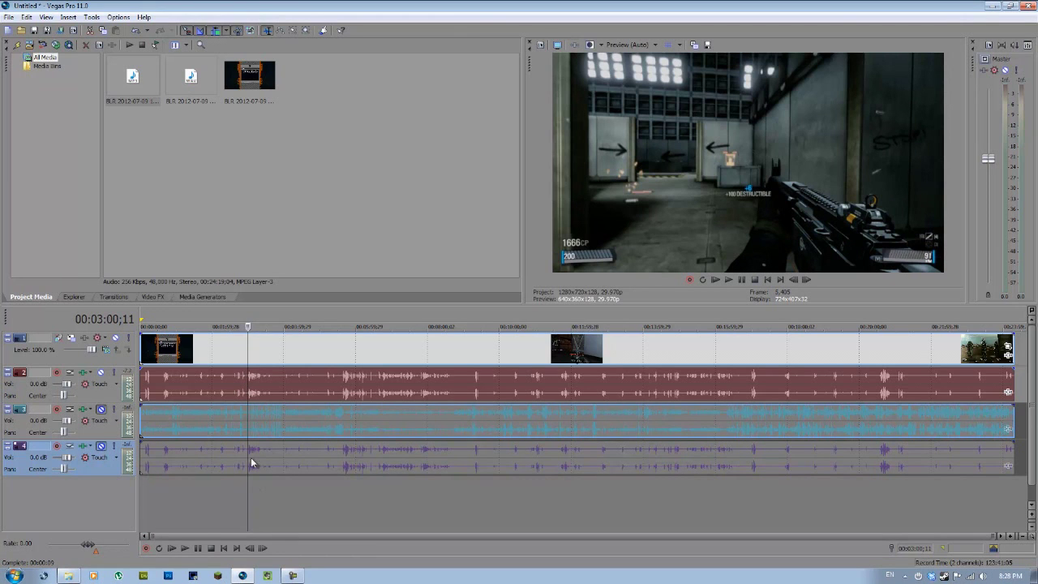
key("space")
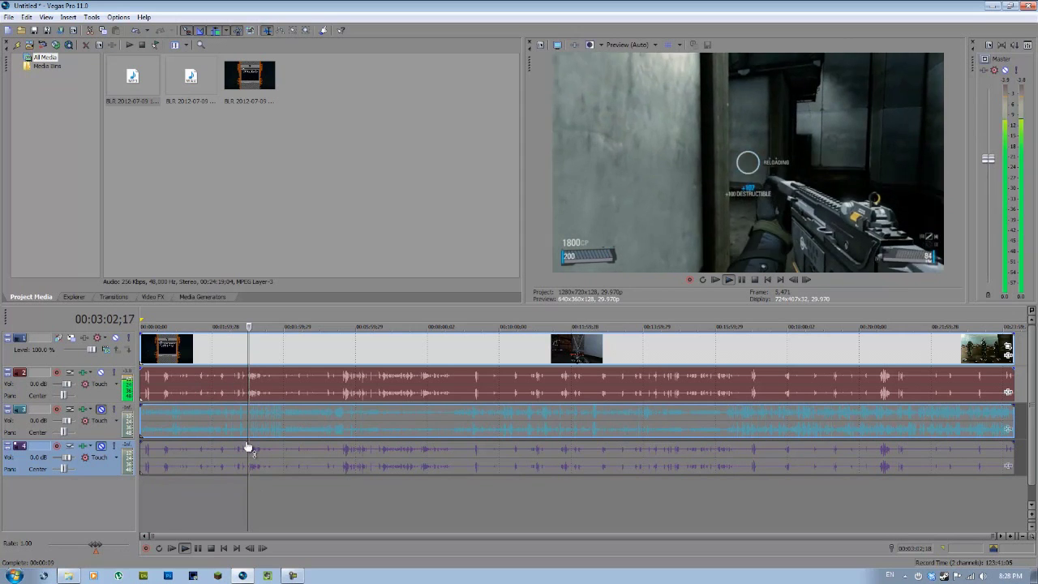
key("Return")
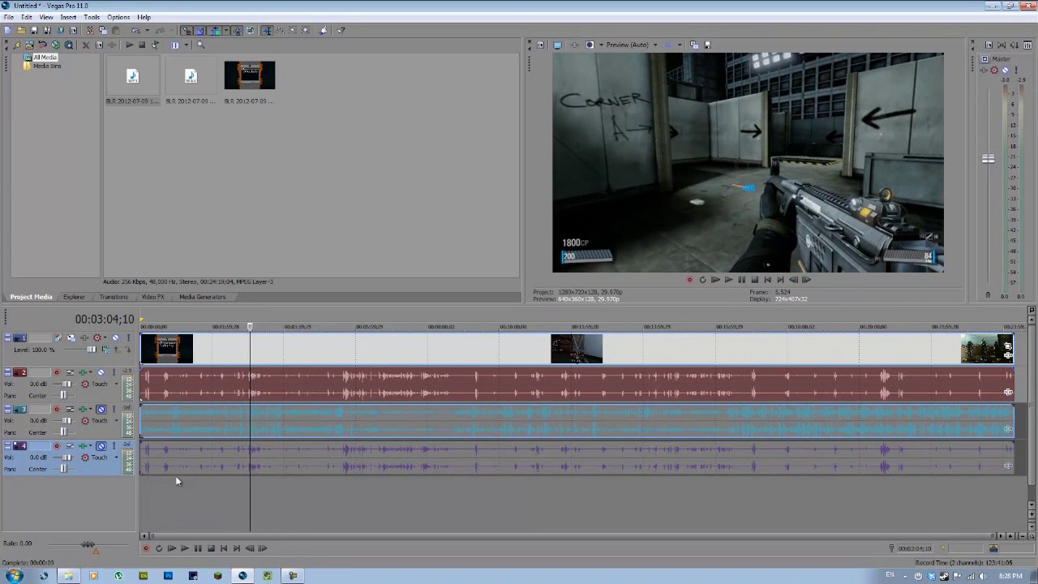
left_click(101, 446)
left_click(100, 372)
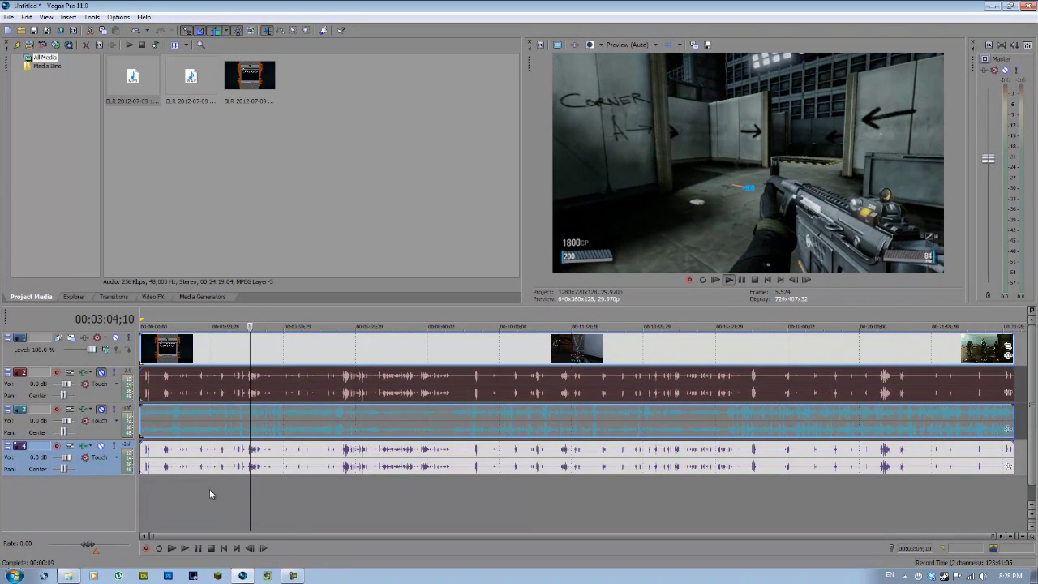
key("space")
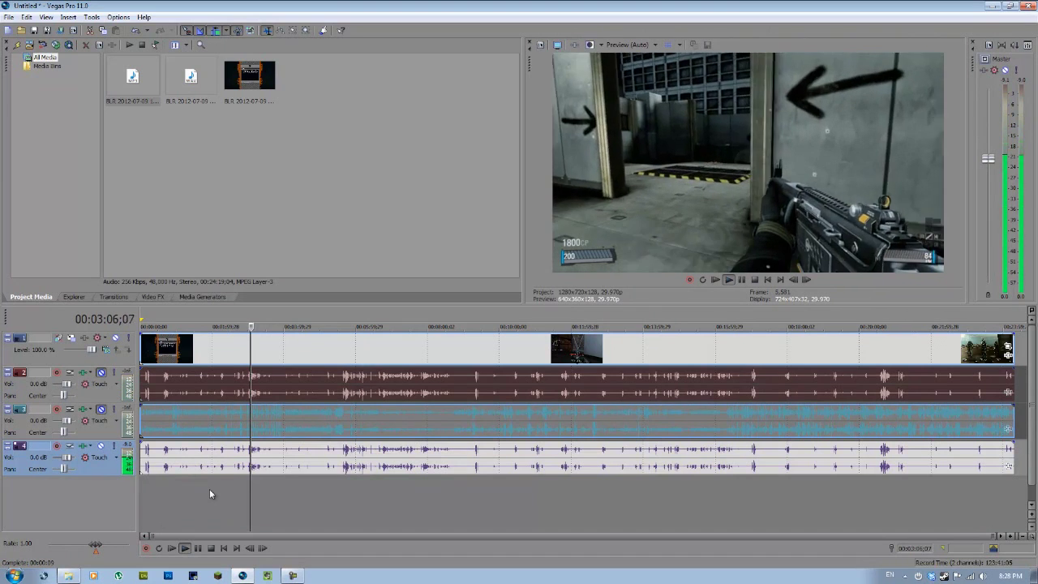
key("Return")
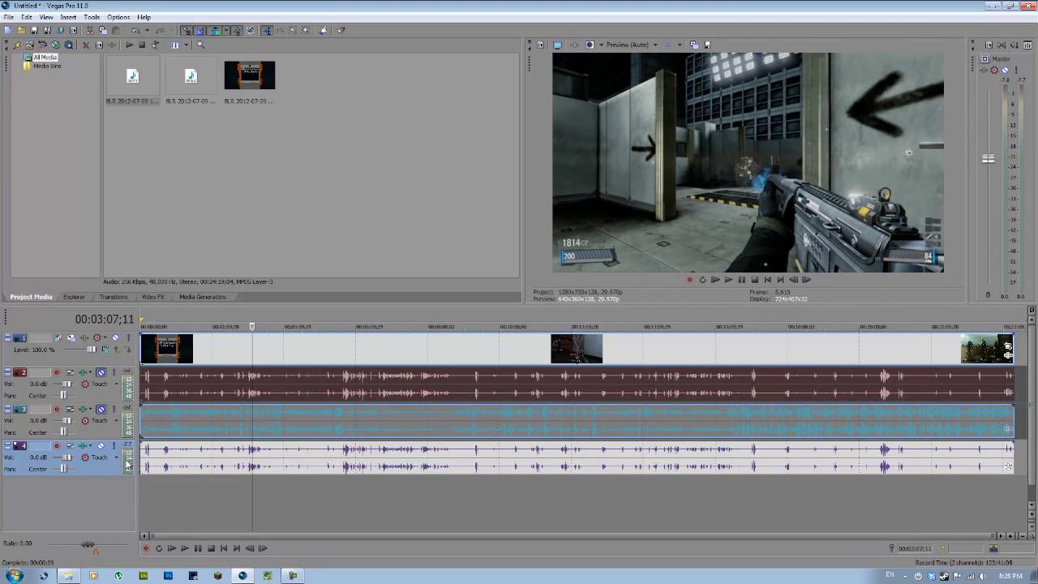
Unmute the game audio, keep the original hissing voice on track 3 muted, and return to about 2:04
left_click(101, 373)
left_click(101, 410)
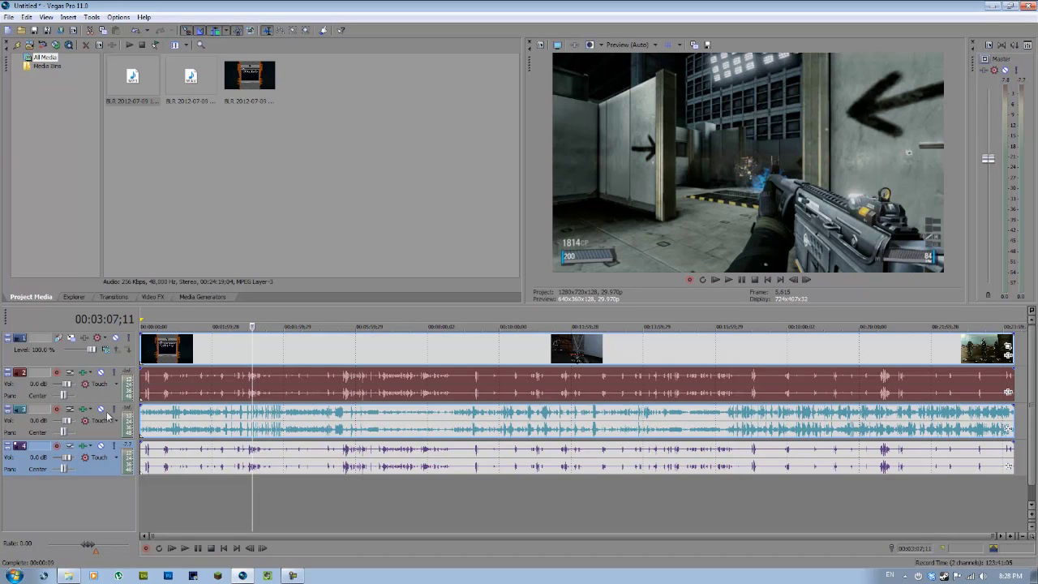
left_click(100, 409)
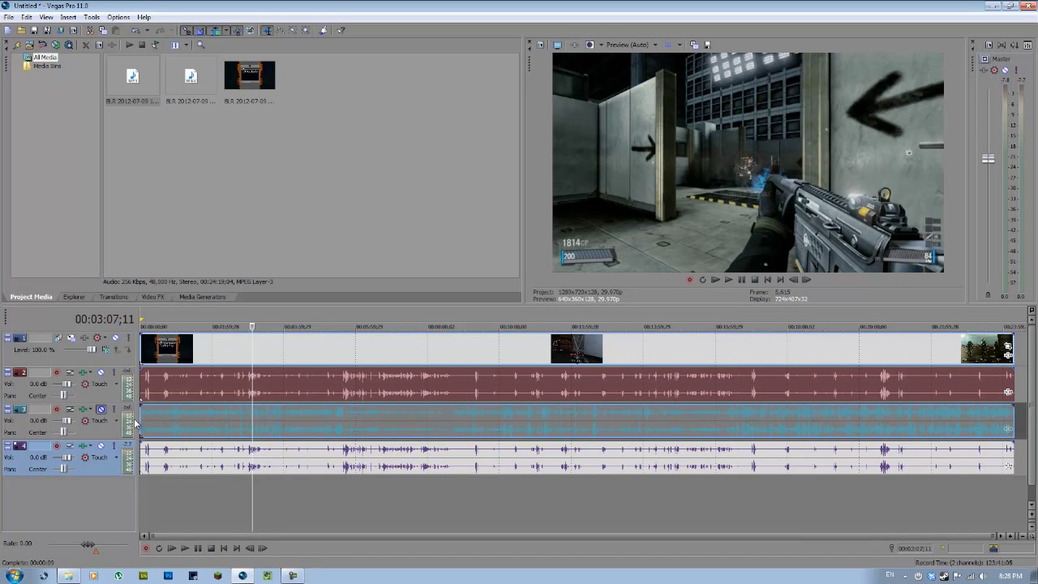
left_click(215, 384)
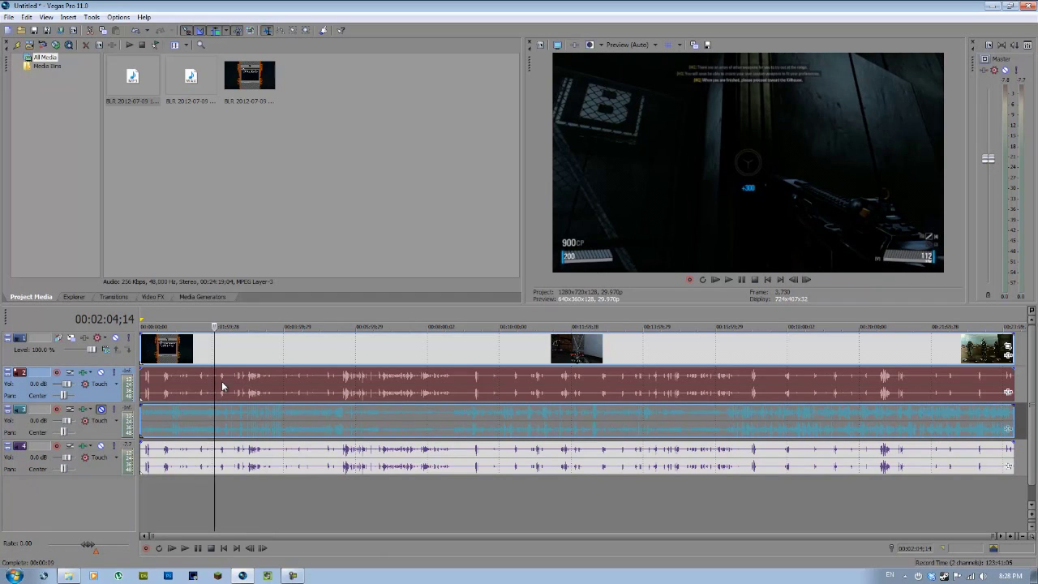
Delete the original red voice clip, move the denoised clip up into its place, and delete the empty fourth track
left_click_drag(222, 386, 250, 382)
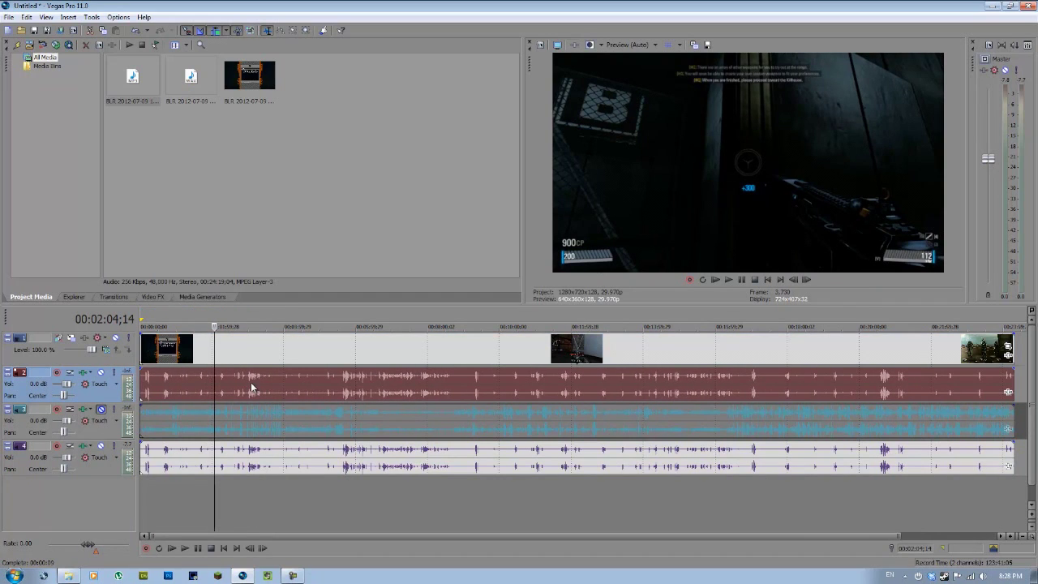
key("Delete")
left_click(190, 466)
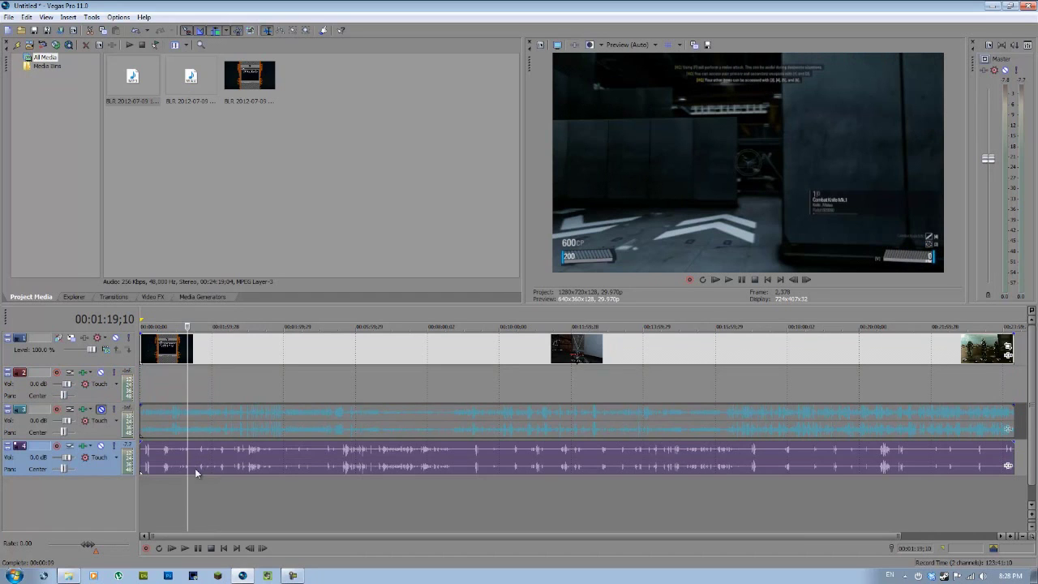
left_click_drag(214, 408, 214, 384)
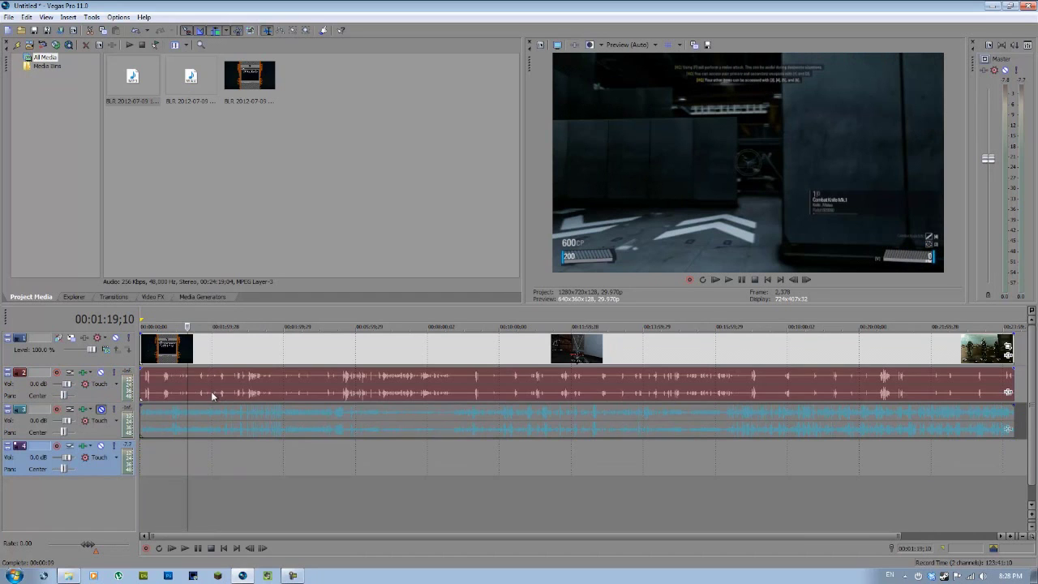
right_click(100, 468)
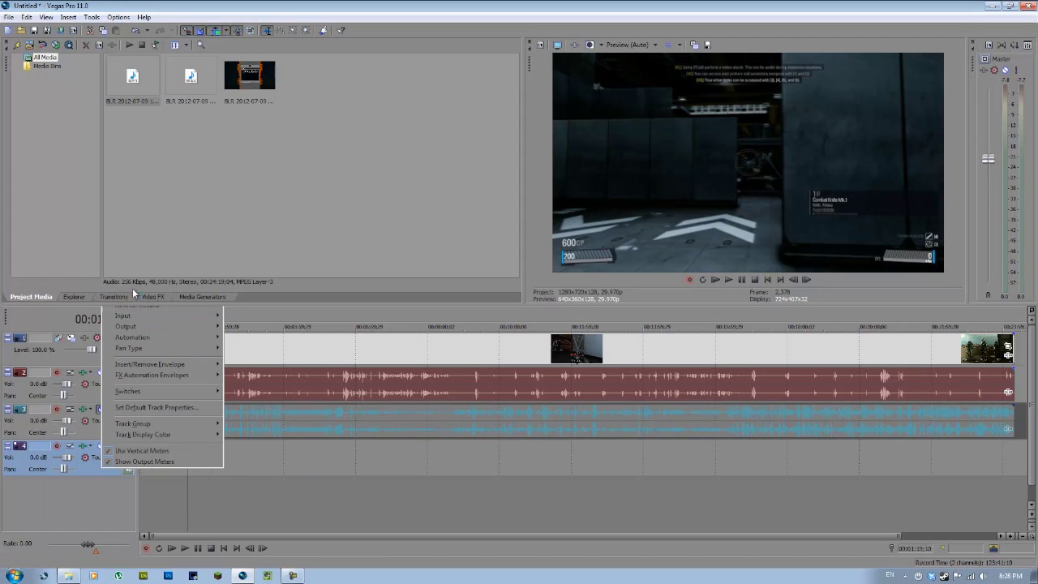
left_click(132, 288)
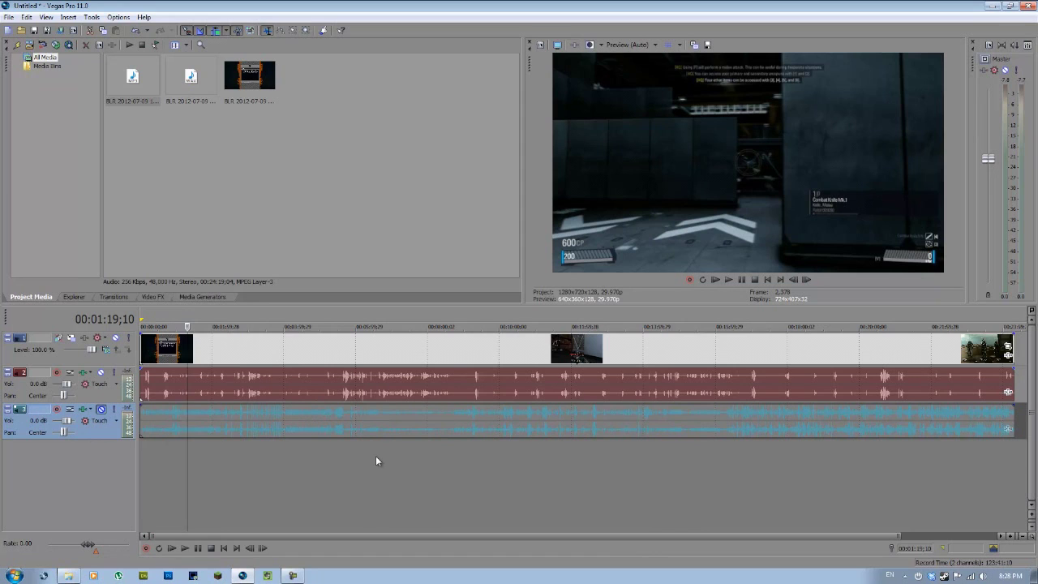
Drag the clips together to confirm the video, game audio and denoised voice stay in sync
left_click(276, 359)
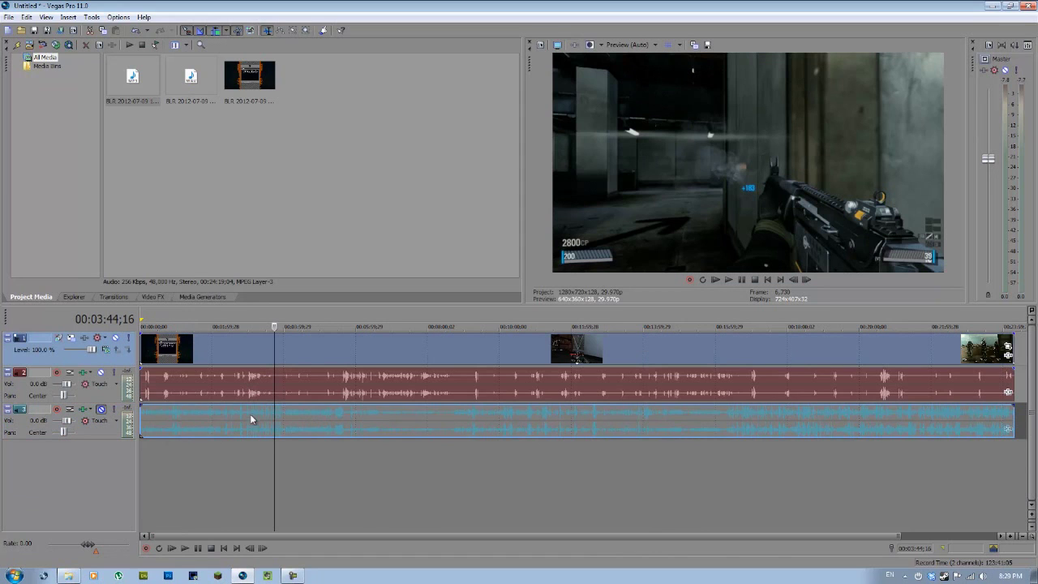
left_click(250, 418, "ctrl")
left_click(244, 350)
left_click(239, 407, "ctrl")
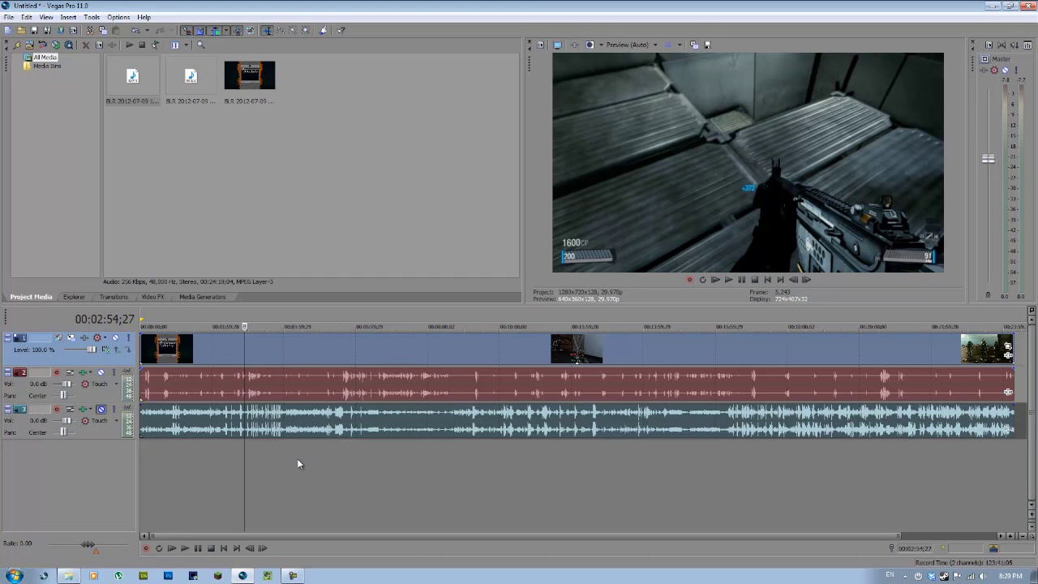
left_click_drag(211, 371, 298, 421)
left_click(210, 462)
key("space")
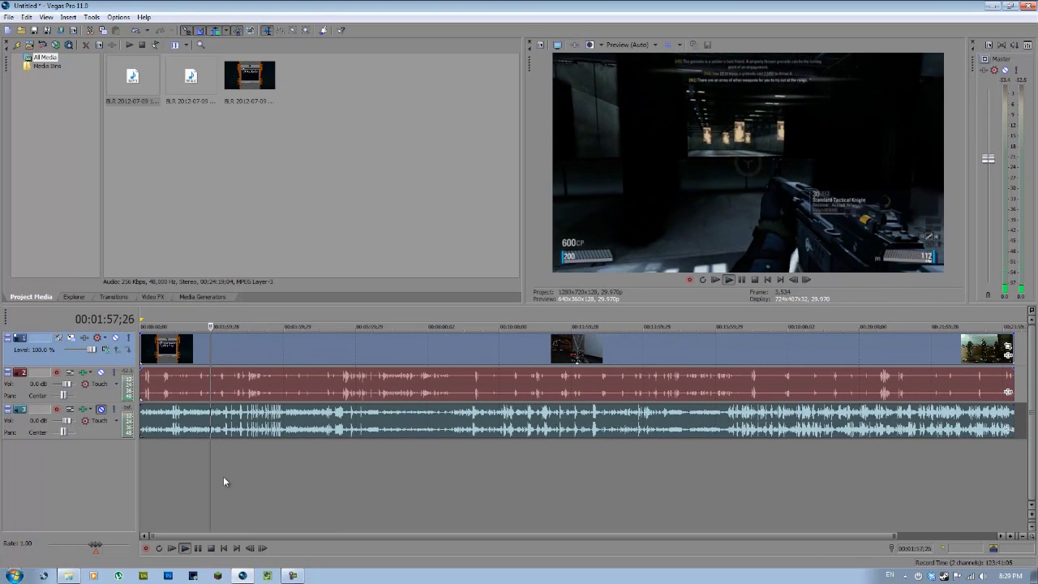
left_click(102, 410)
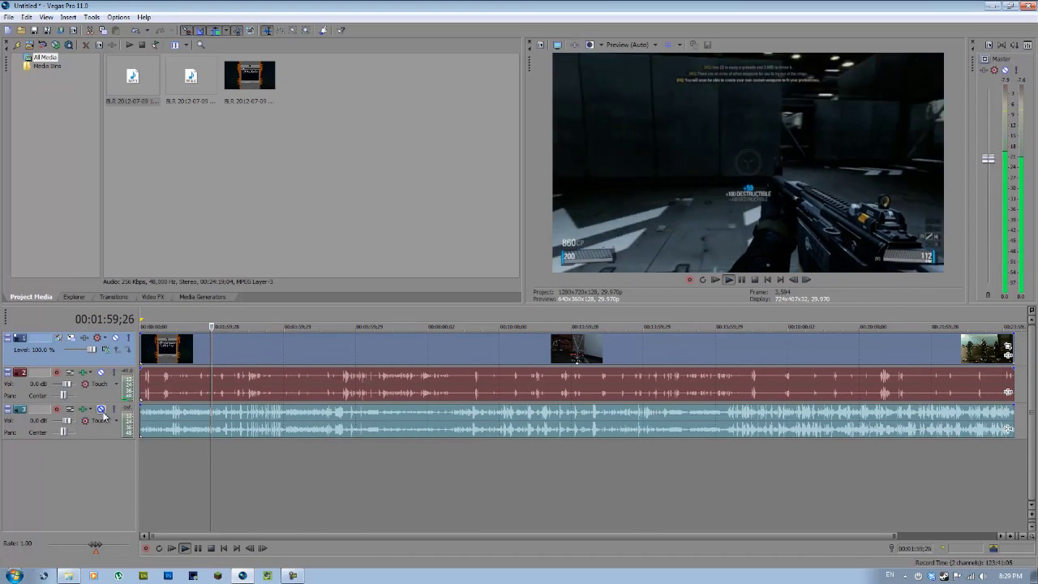
left_click(102, 410)
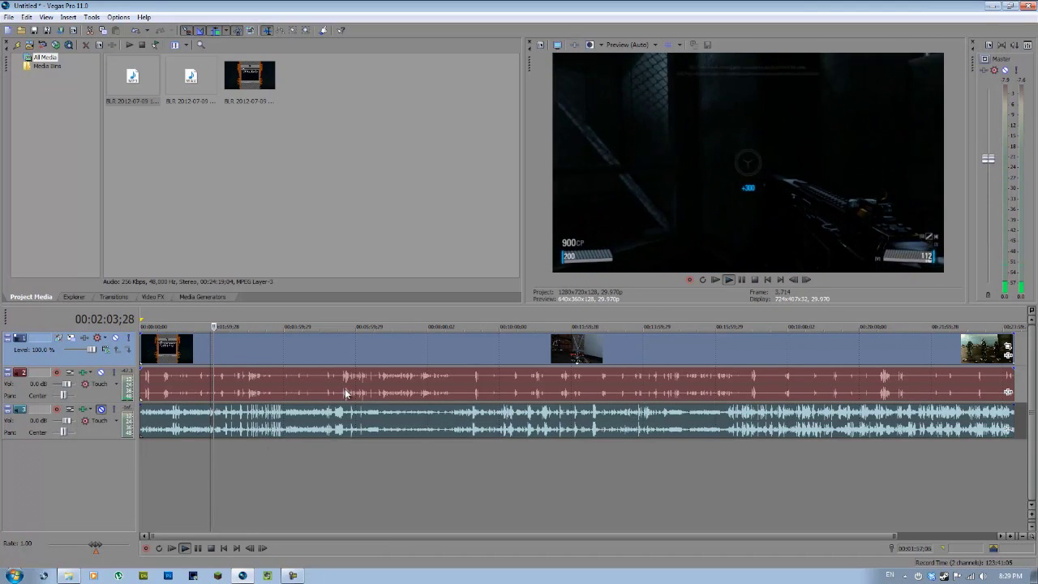
key("ctrl+a")
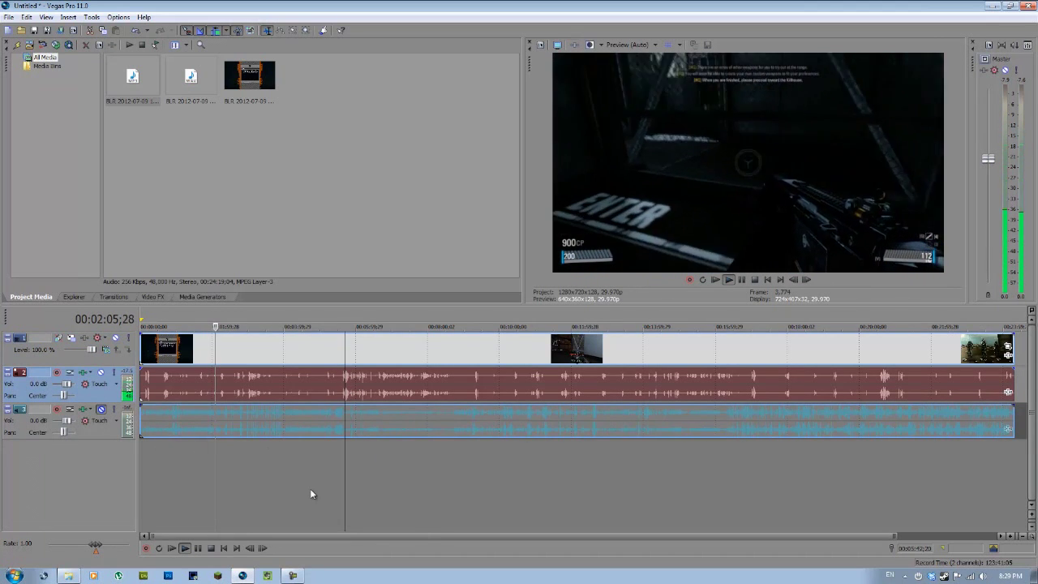
double_click(33, 383)
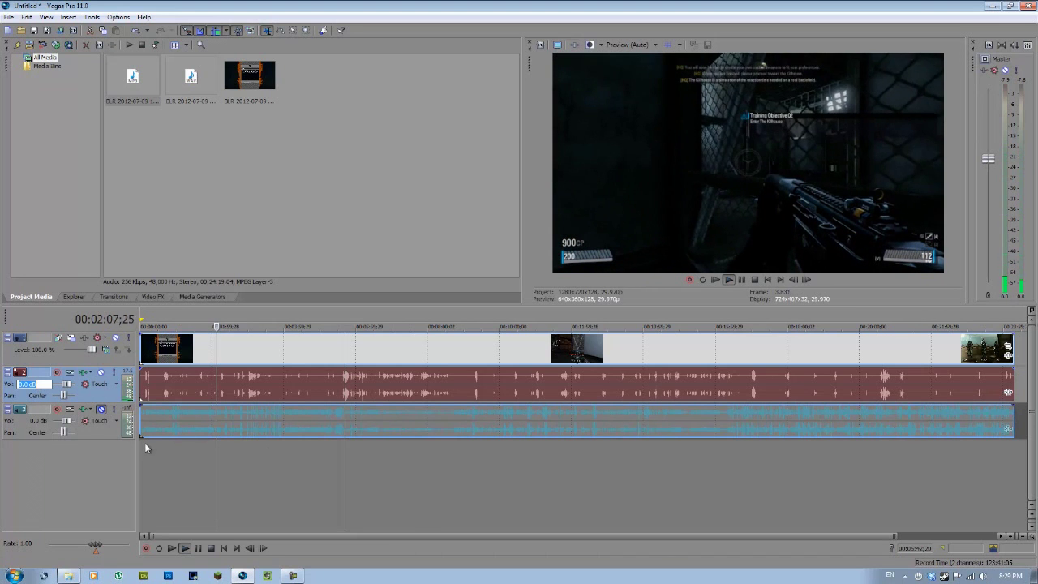
type("0.8")
key("Return")
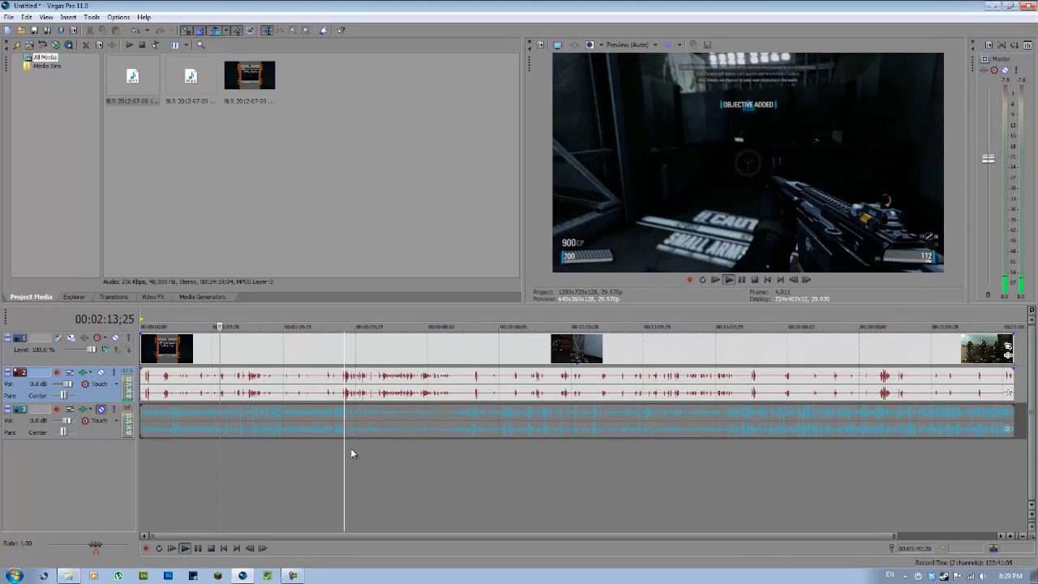
key("space")
key("space")
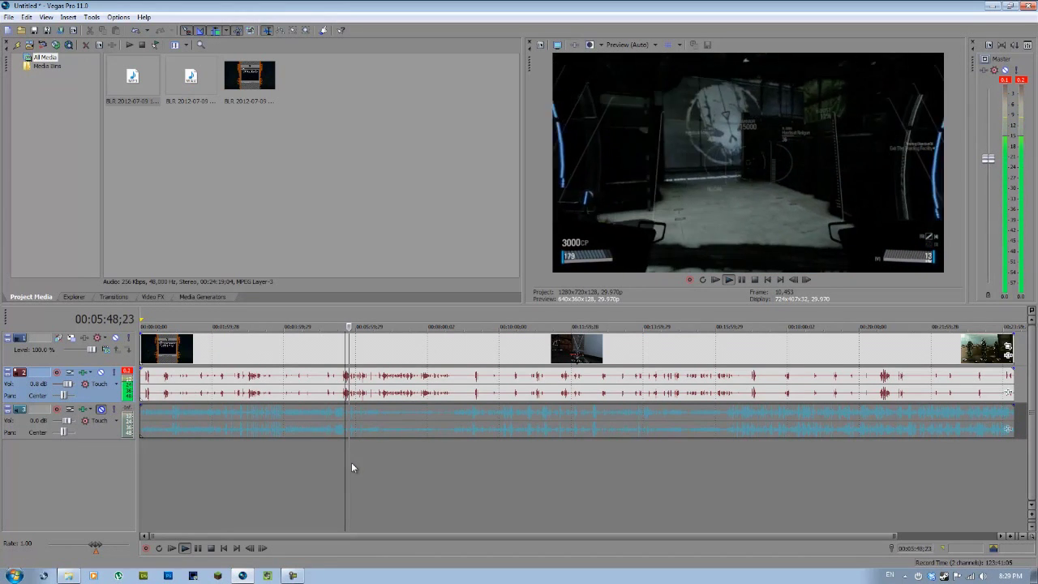
key("Return")
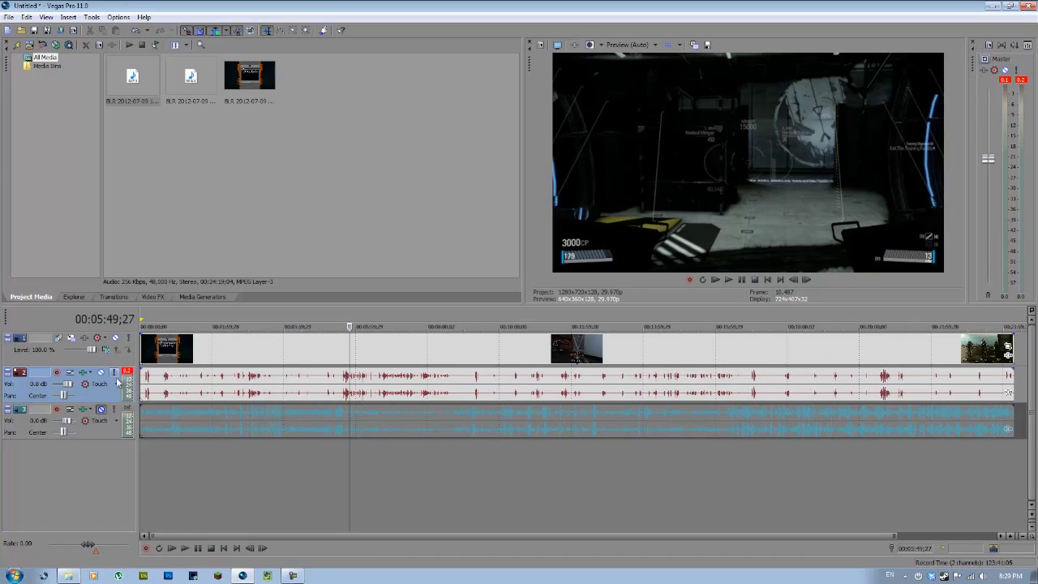
double_click(38, 383)
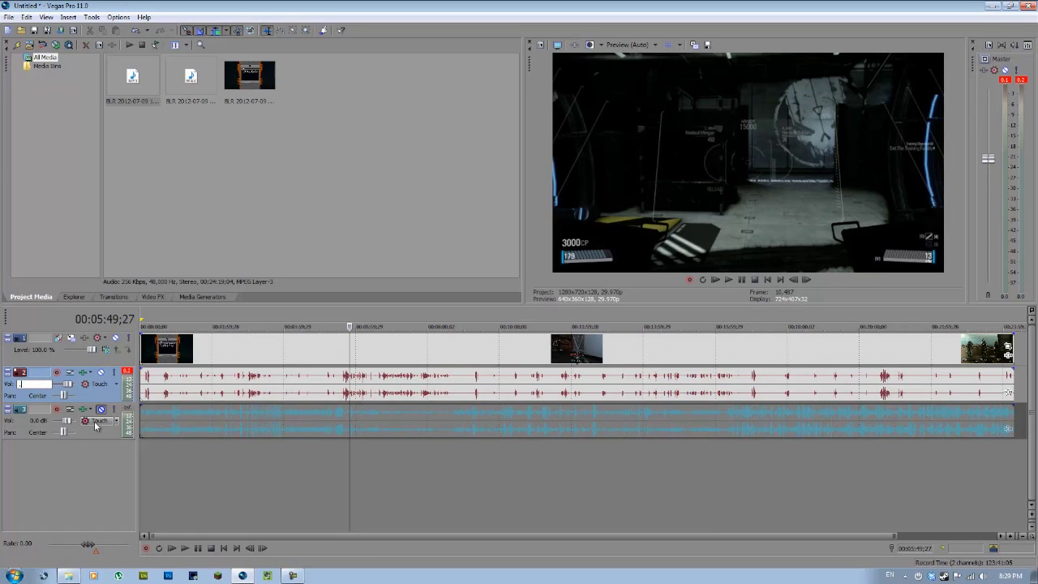
type("0")
key("Return")
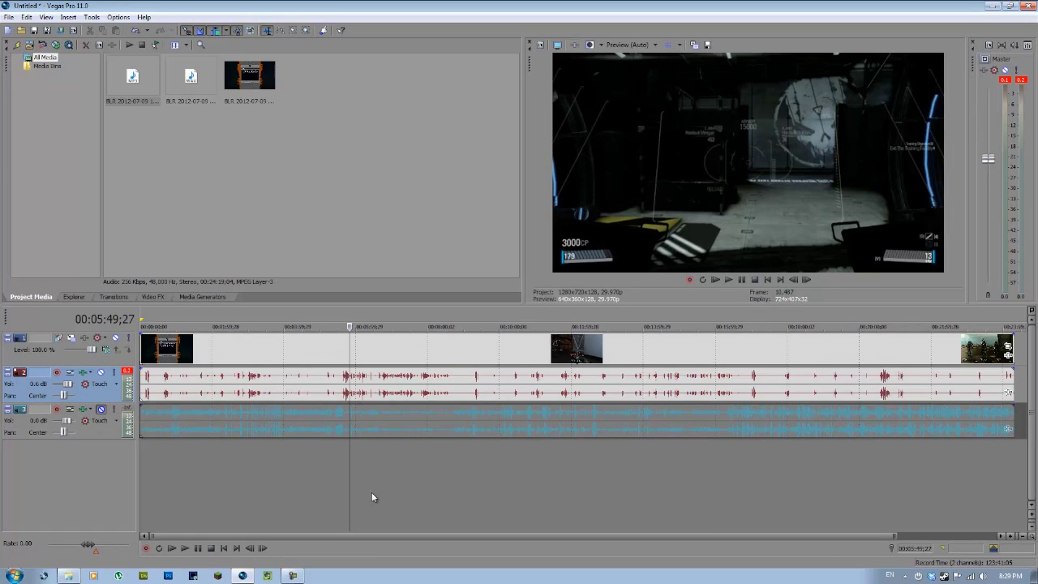
key("space")
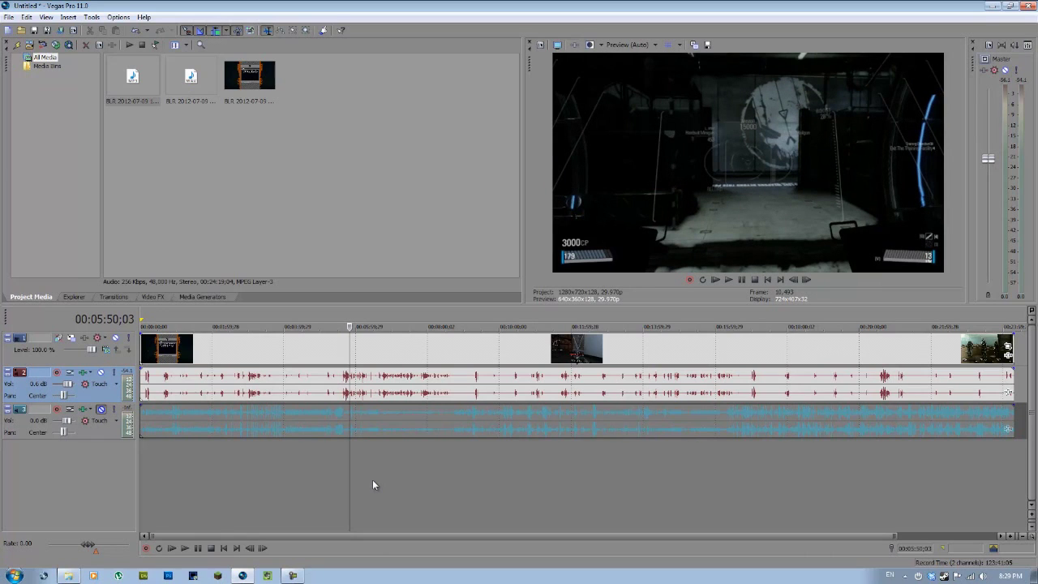
left_click(271, 385)
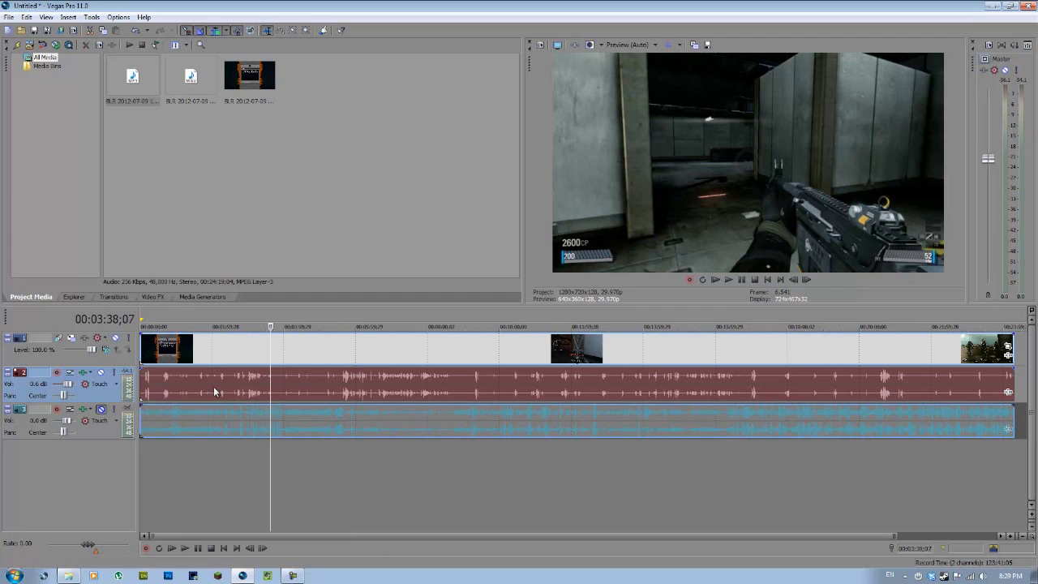
right_click(424, 394)
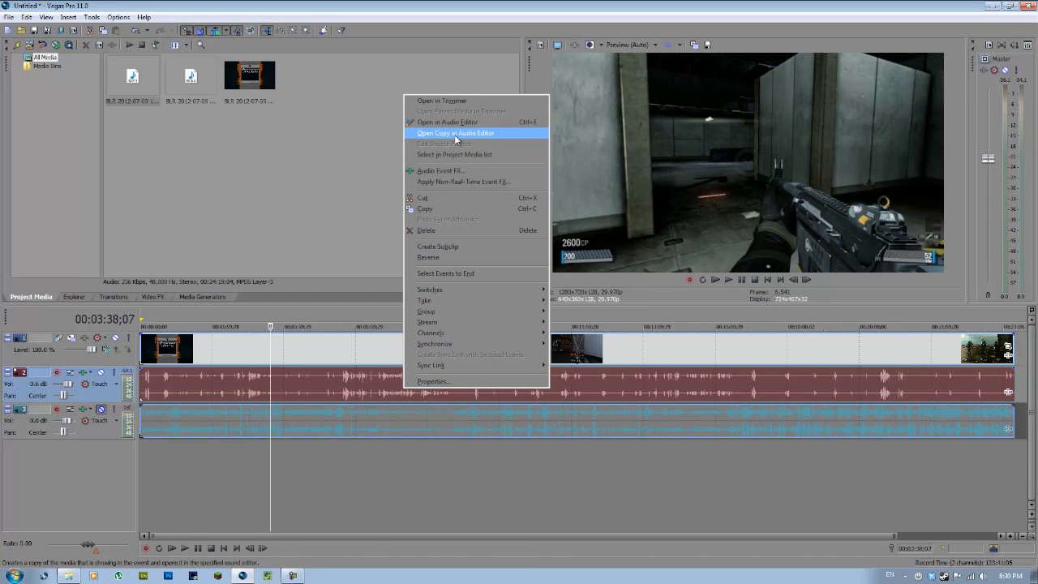
left_click(370, 464)
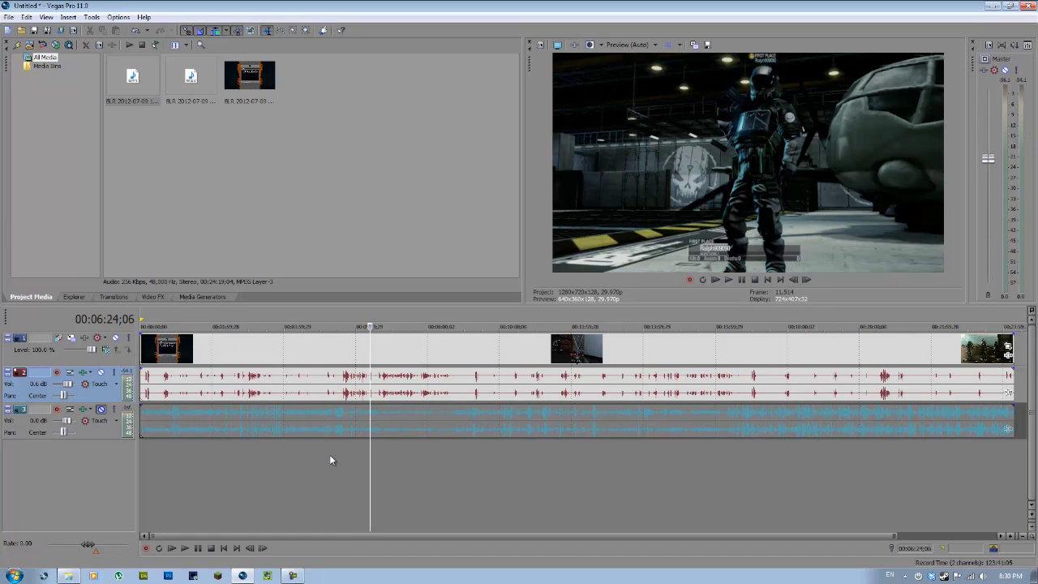
left_click_drag(373, 468, 291, 470)
key("Home")
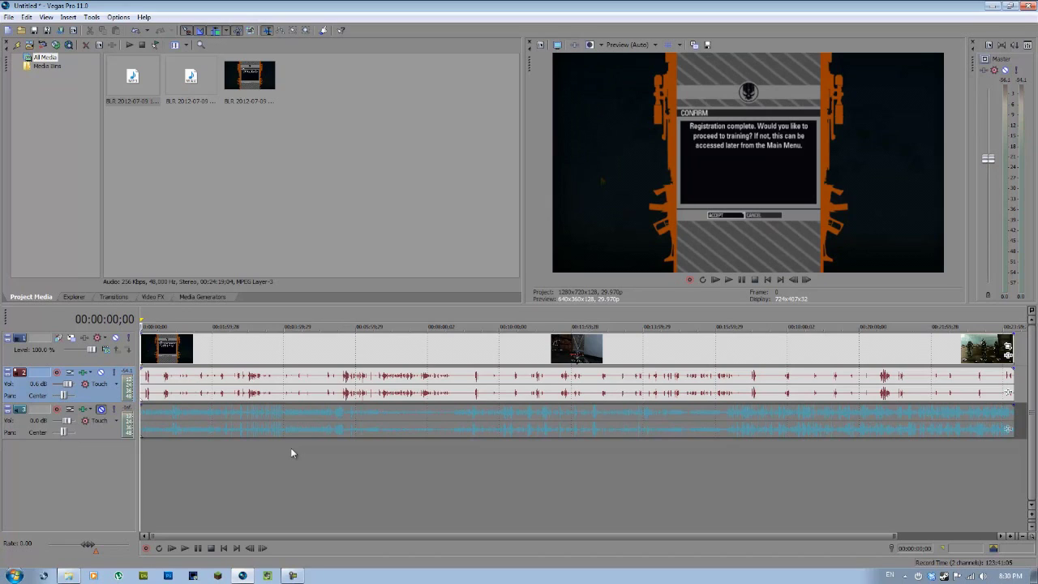
left_click(198, 93)
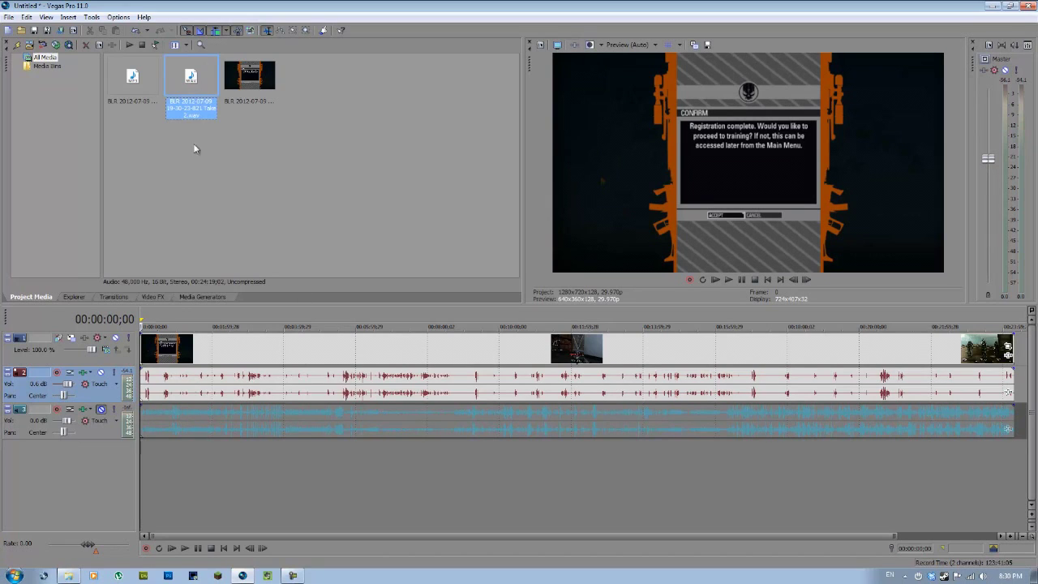
left_click(142, 108)
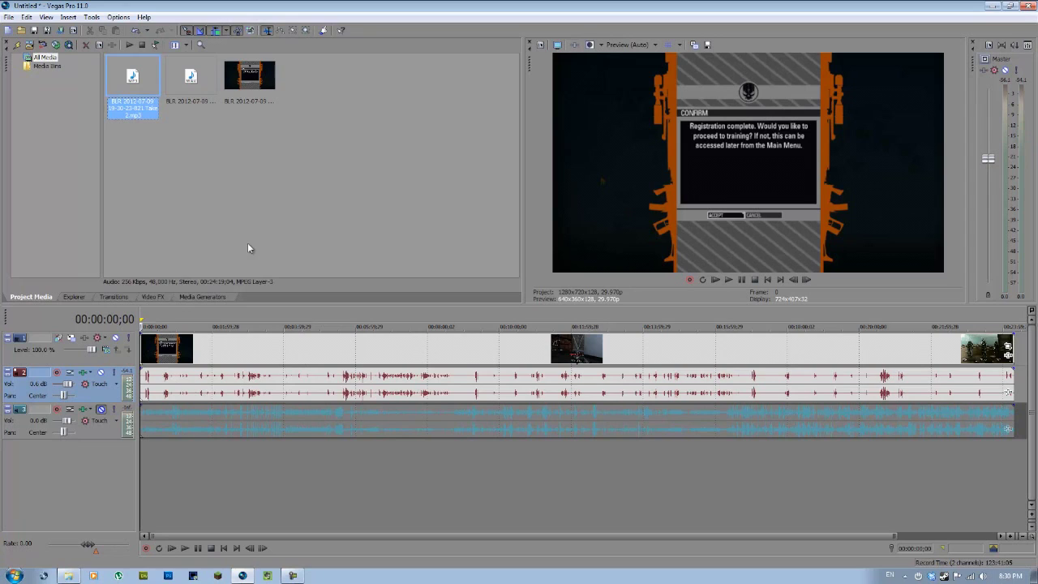